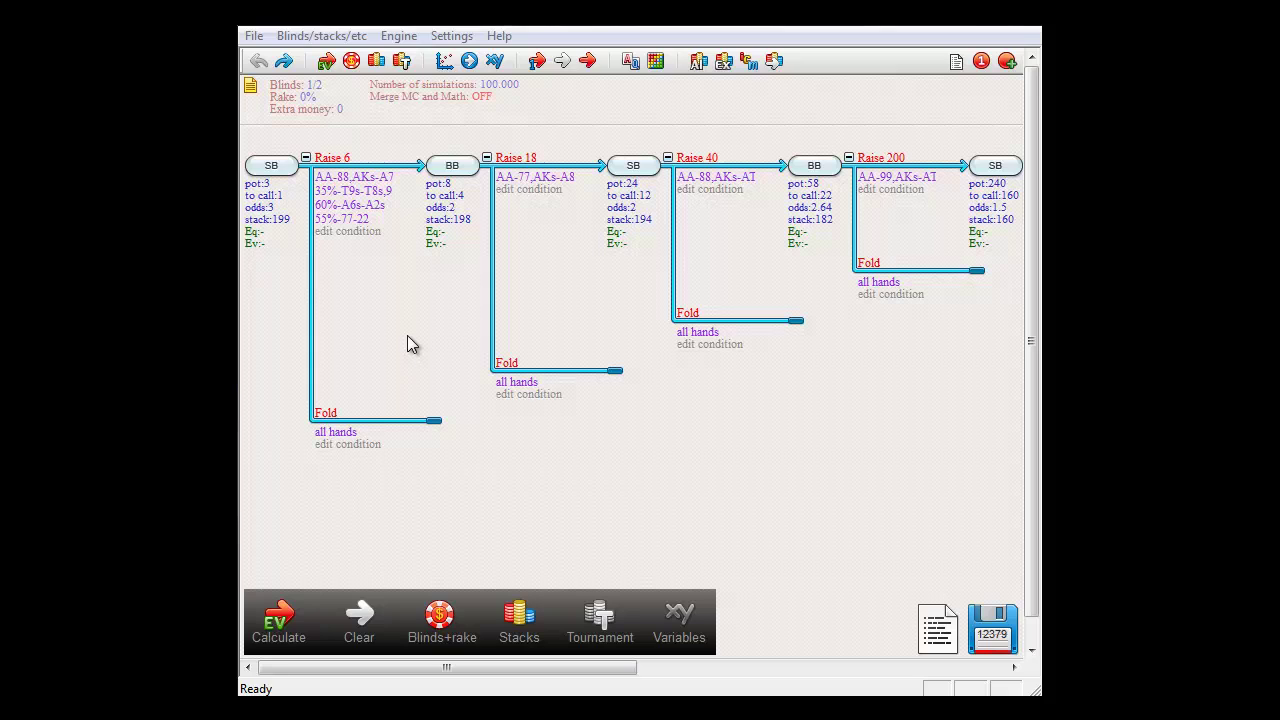
Move 55%-77-22 to the top of Raise 6 and shift 35%-T9s-T8s,9 under Raise 18.
{"action": "mouse_move", "coordinate": [354, 222]}
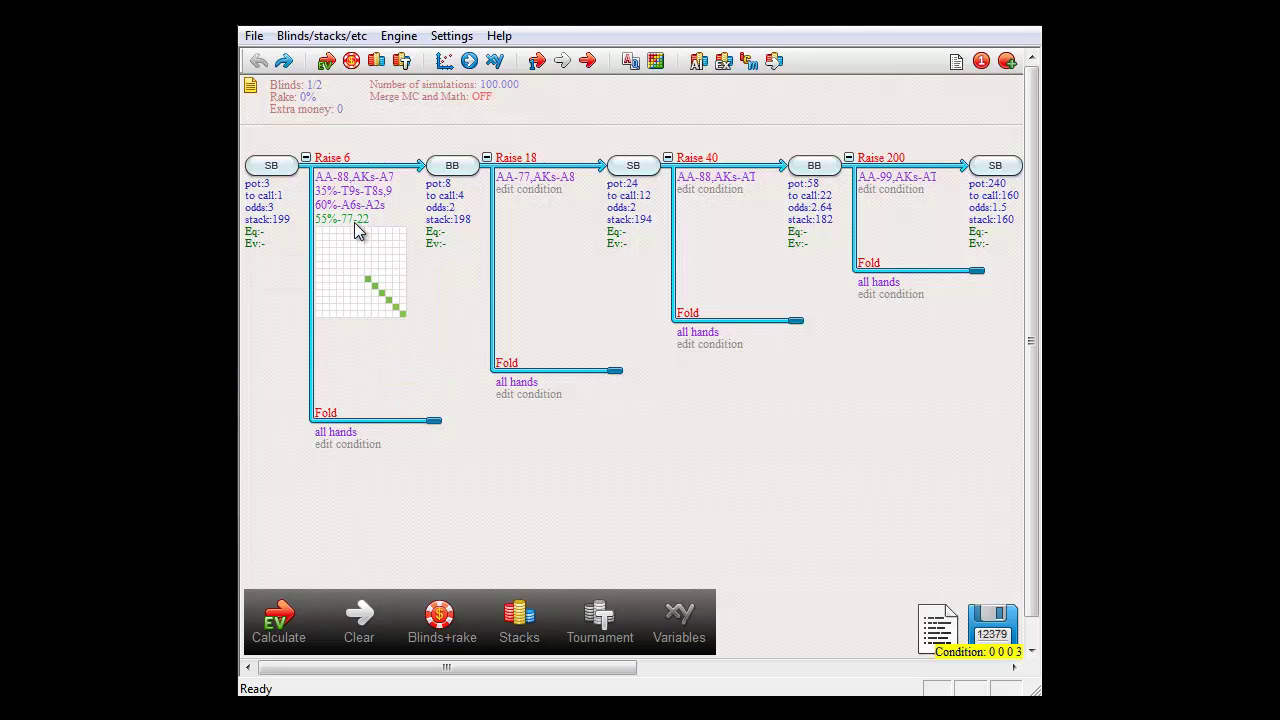
{"action": "left_click", "coordinate": [354, 222]}
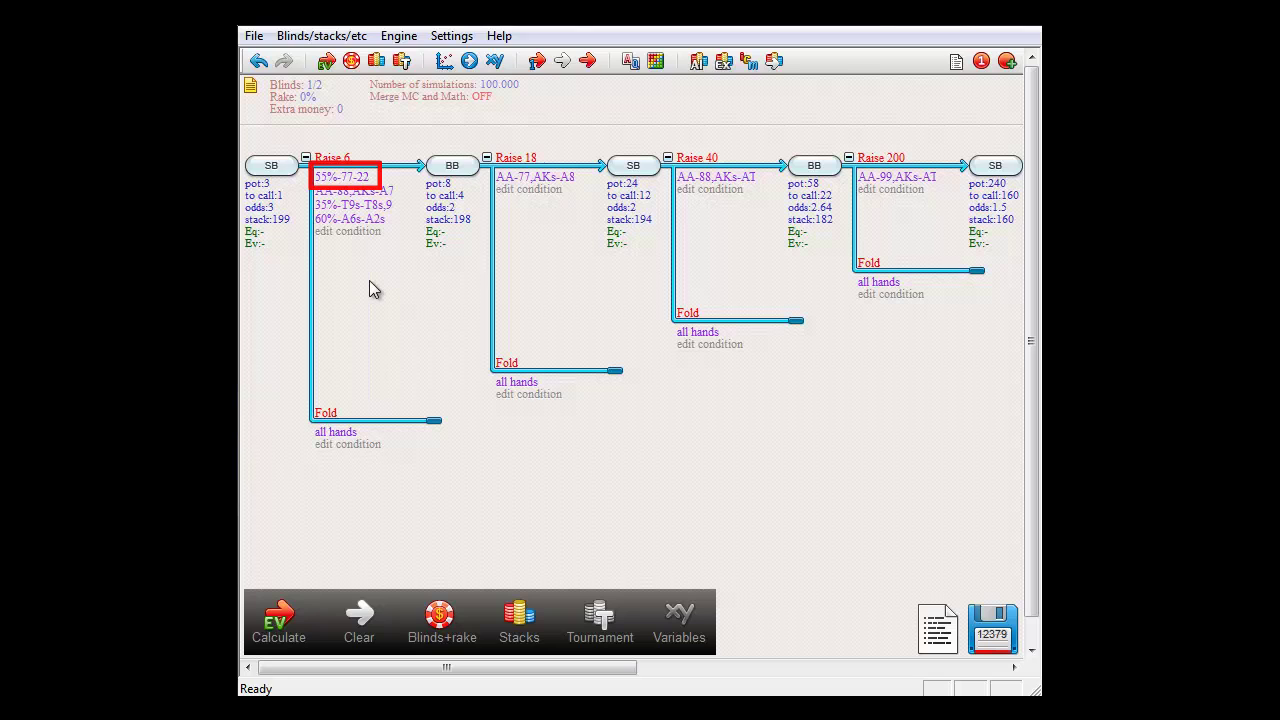
{"action": "mouse_move", "coordinate": [365, 207]}
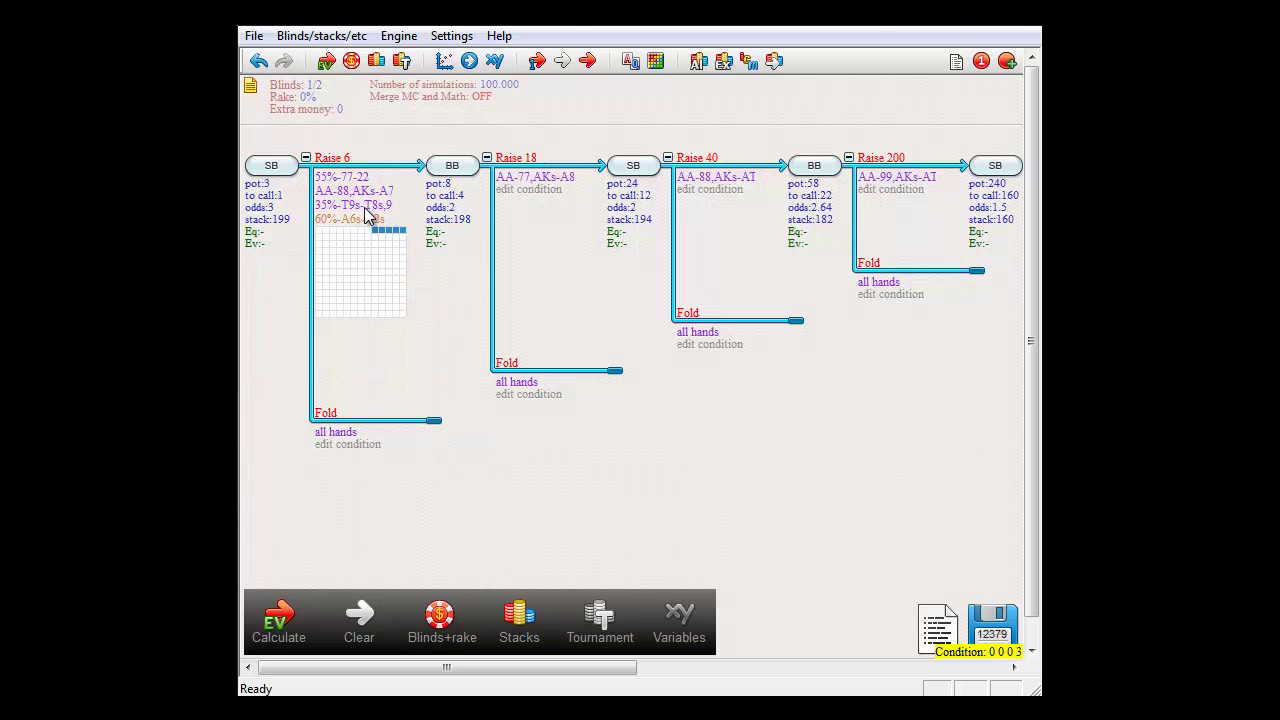
{"action": "mouse_move", "coordinate": [338, 165]}
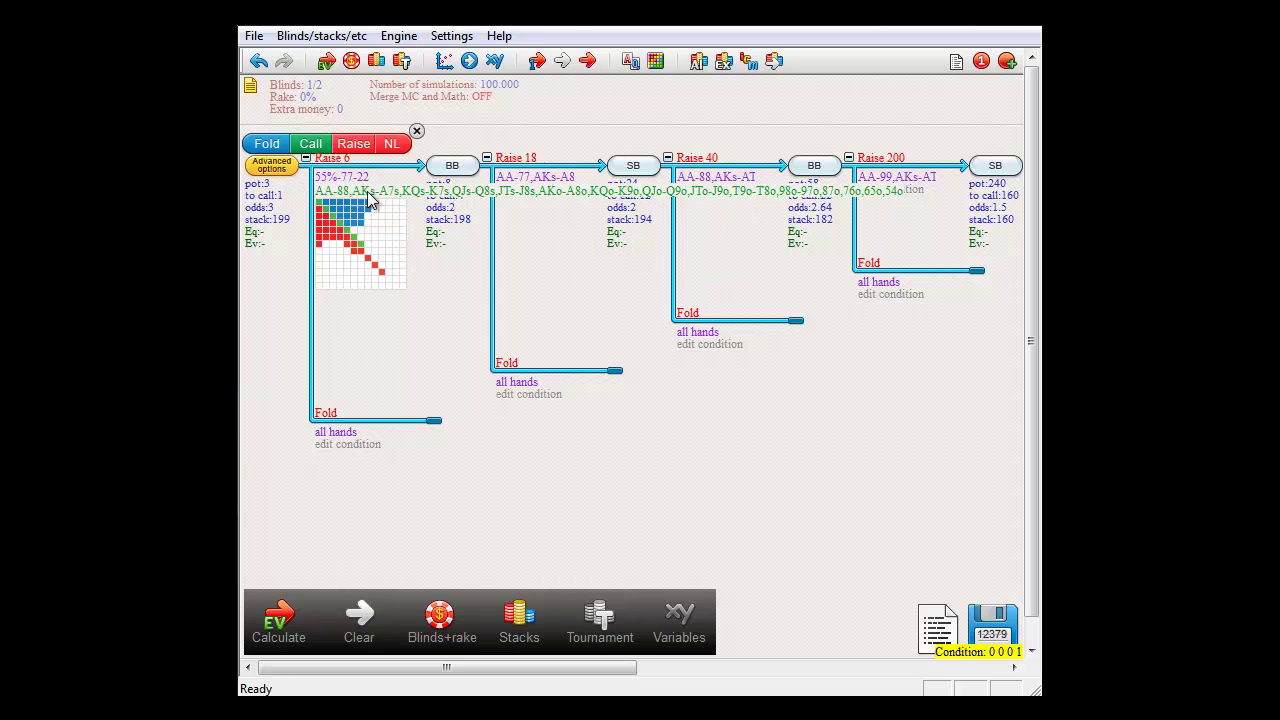
{"action": "mouse_move", "coordinate": [555, 180]}
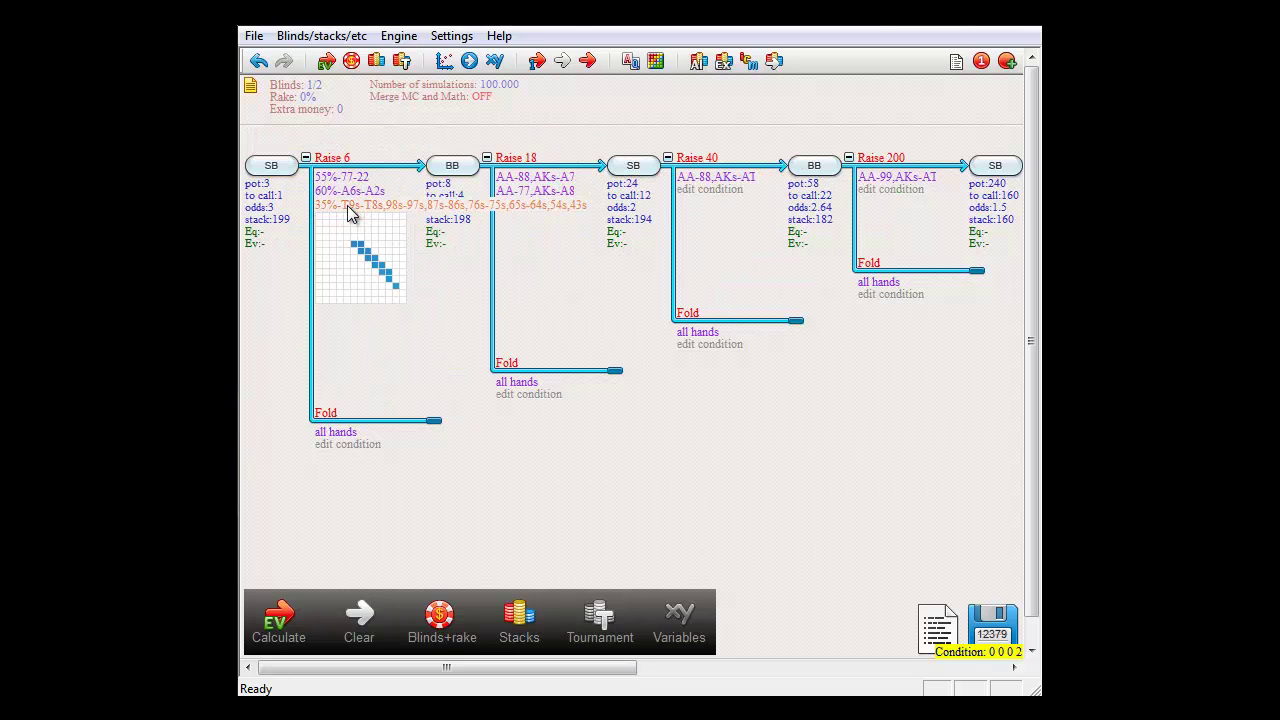
{"action": "left_click_drag", "start_coordinate": [347, 205], "coordinate": [495, 192]}
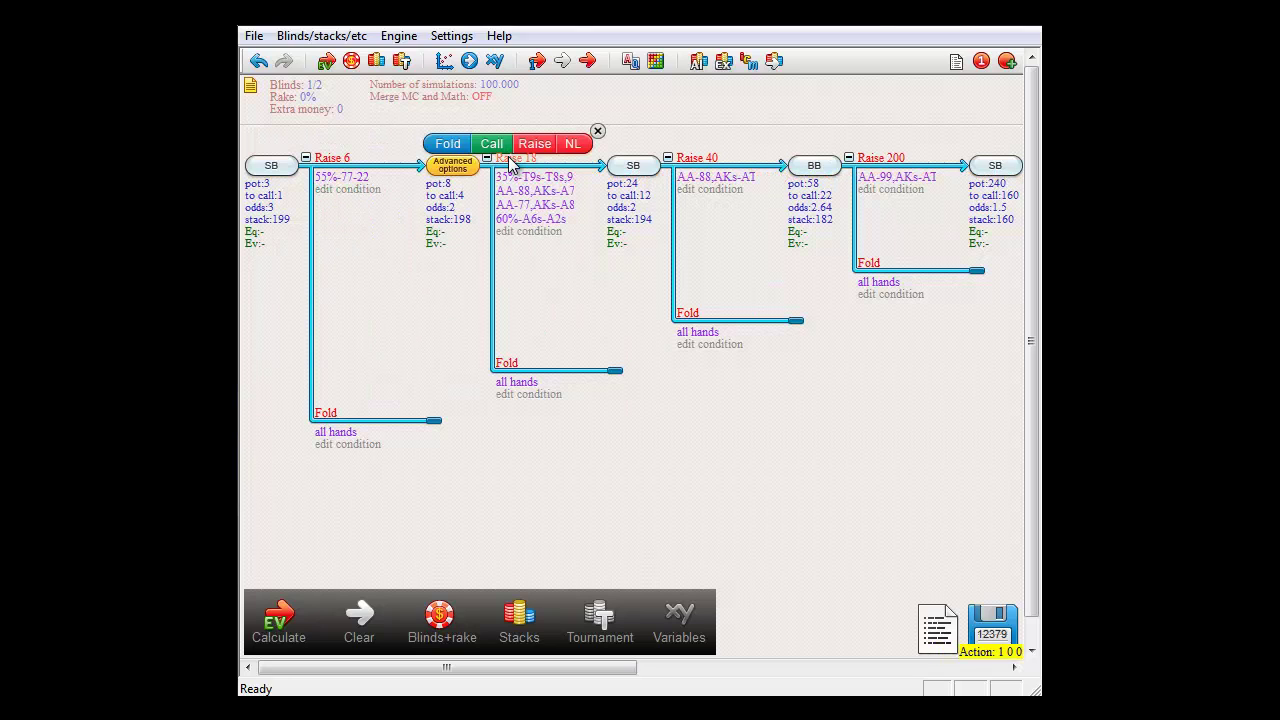
{"action": "mouse_move", "coordinate": [555, 316]}
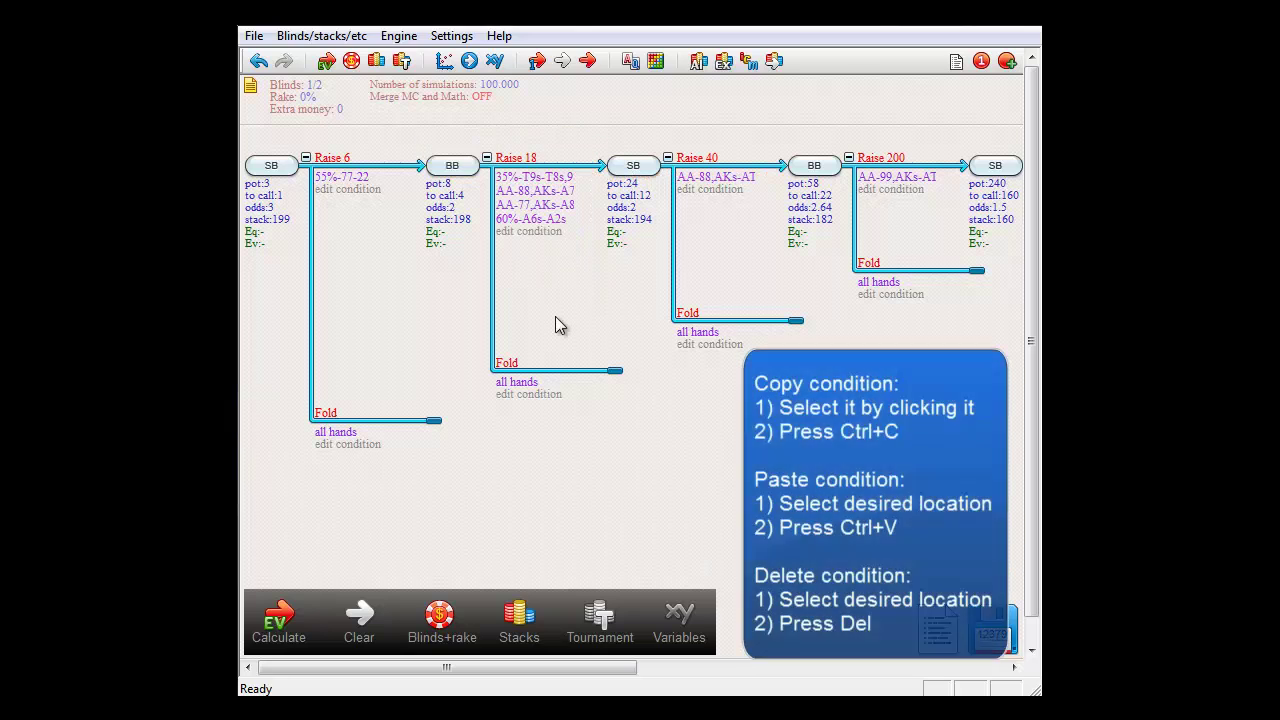
{"action": "left_click", "coordinate": [340, 180]}
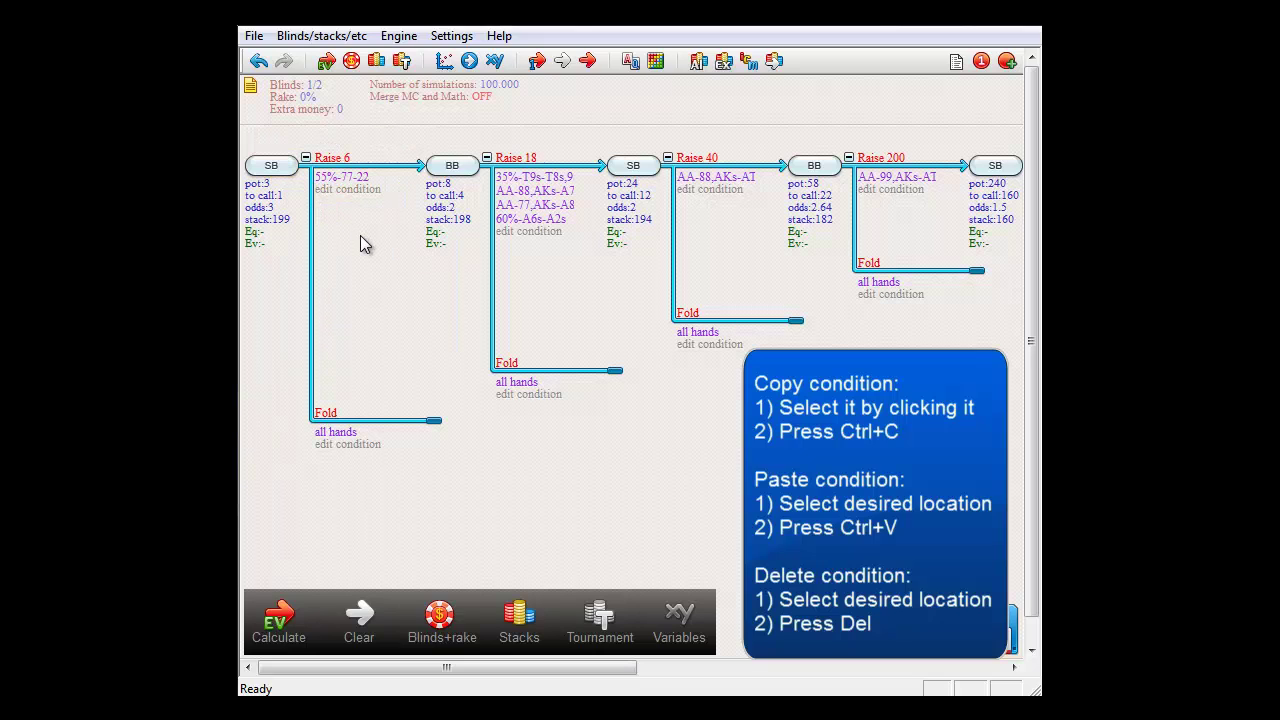
{"action": "mouse_move", "coordinate": [722, 182]}
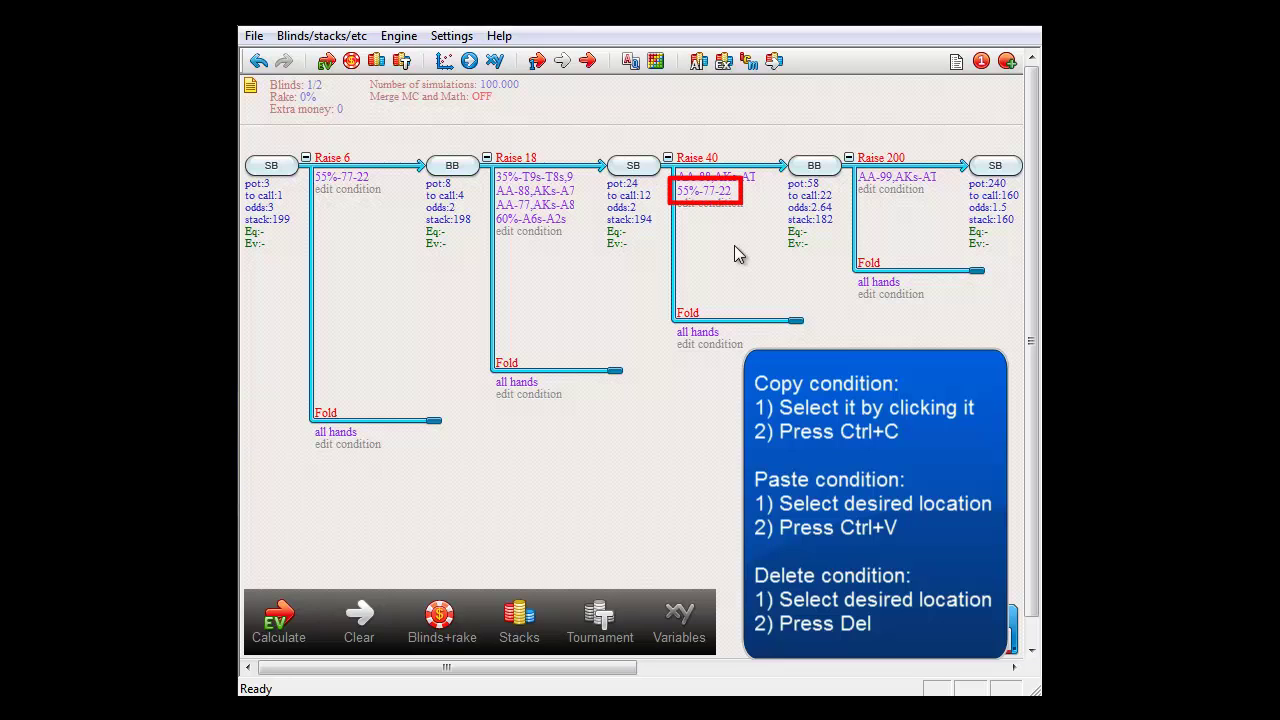
{"action": "left_click", "coordinate": [712, 193]}
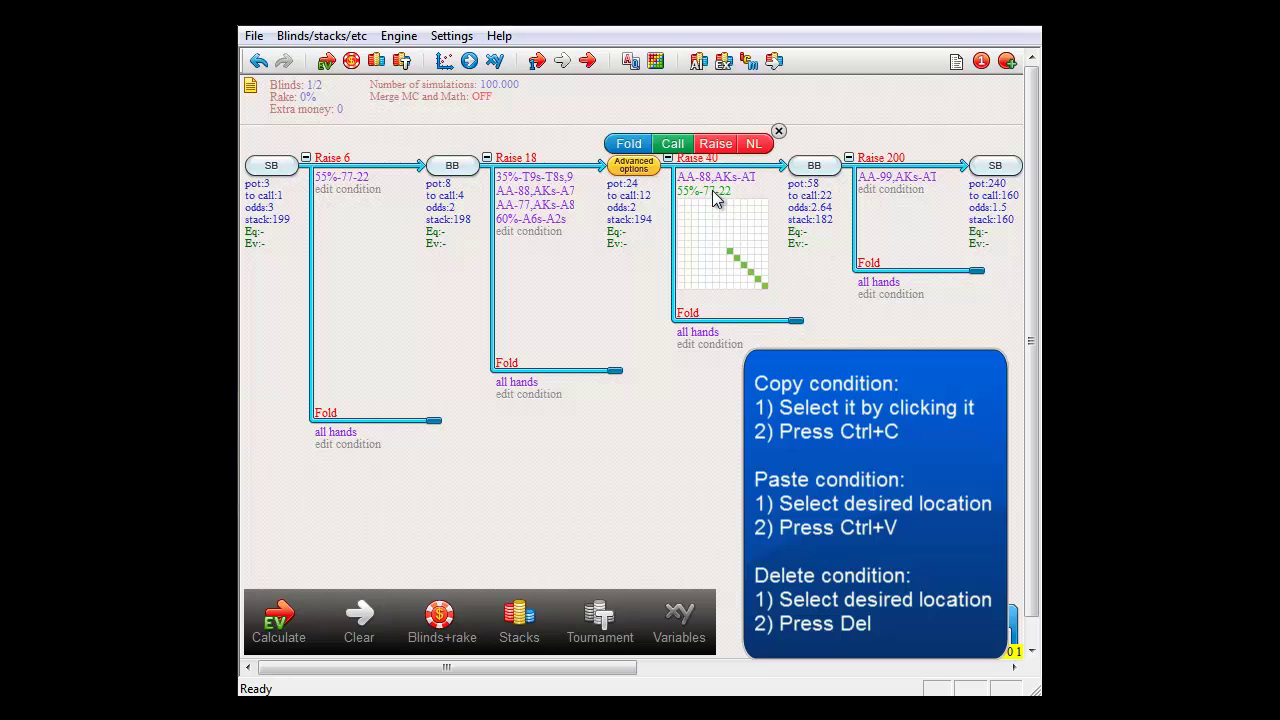
{"action": "key", "text": "Delete"}
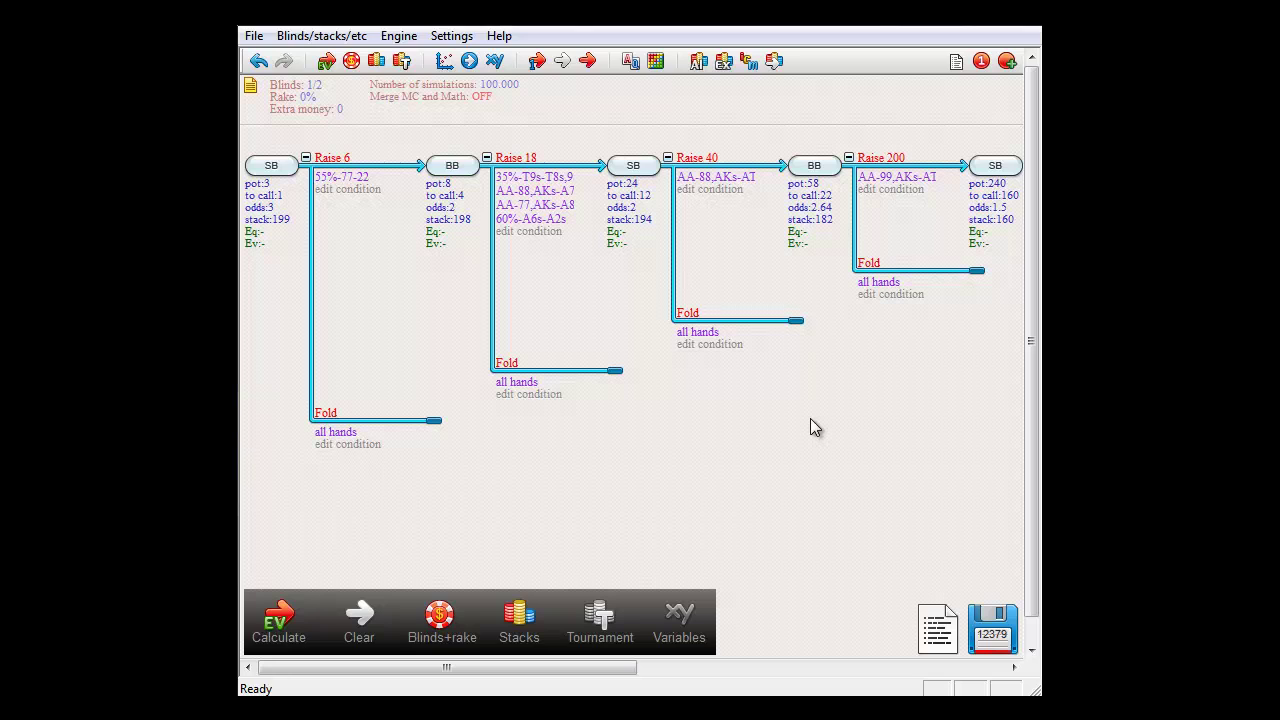
{"action": "left_click", "coordinate": [697, 320]}
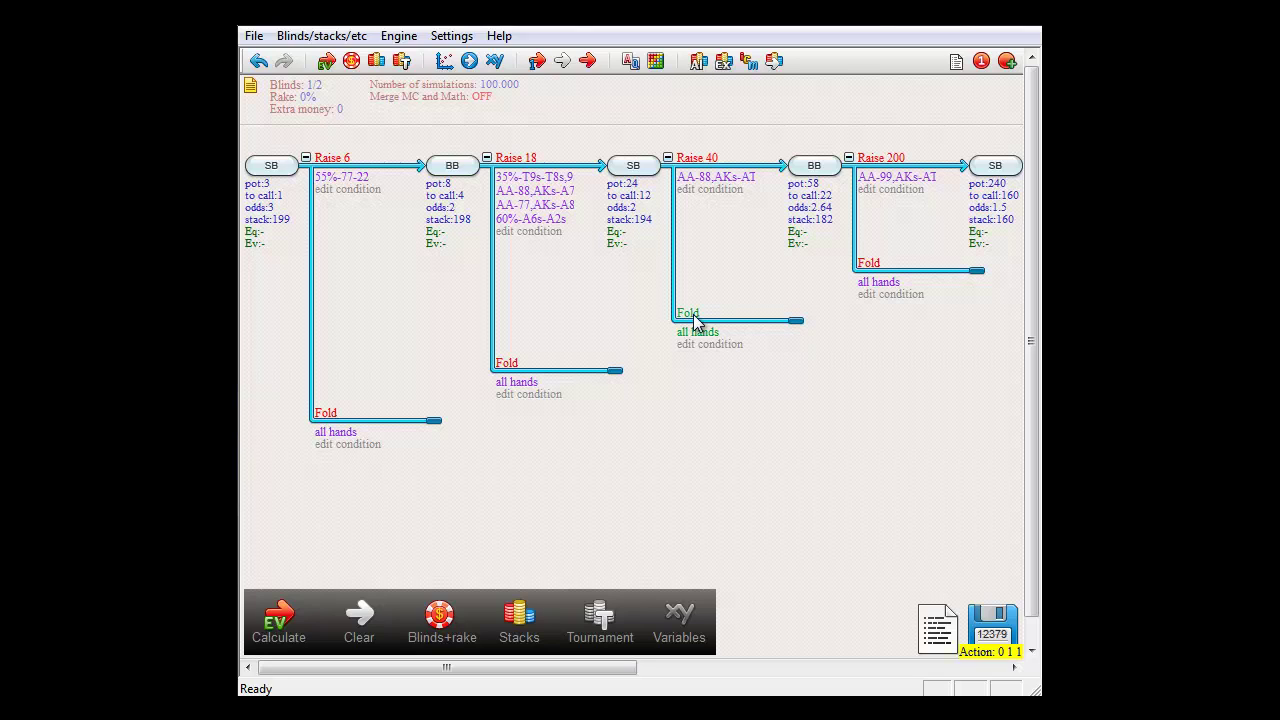
{"action": "left_click_drag", "start_coordinate": [697, 320], "coordinate": [710, 165]}
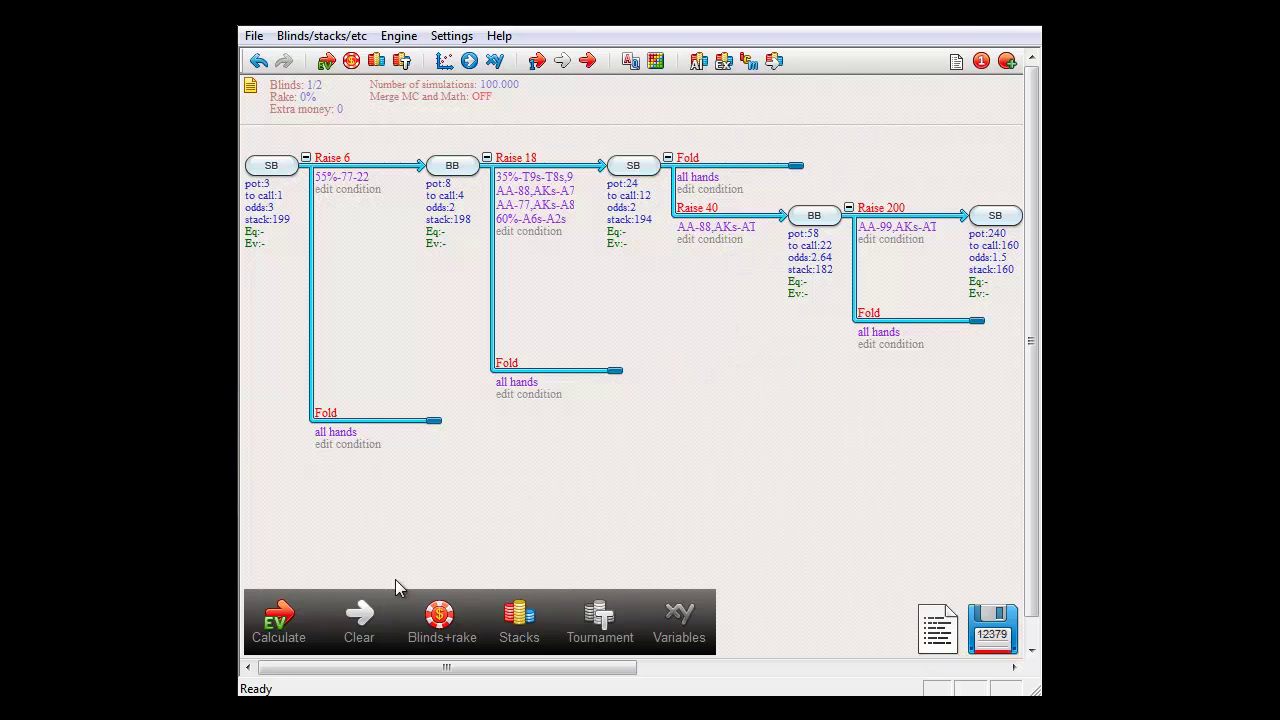
{"action": "left_click", "coordinate": [284, 622]}
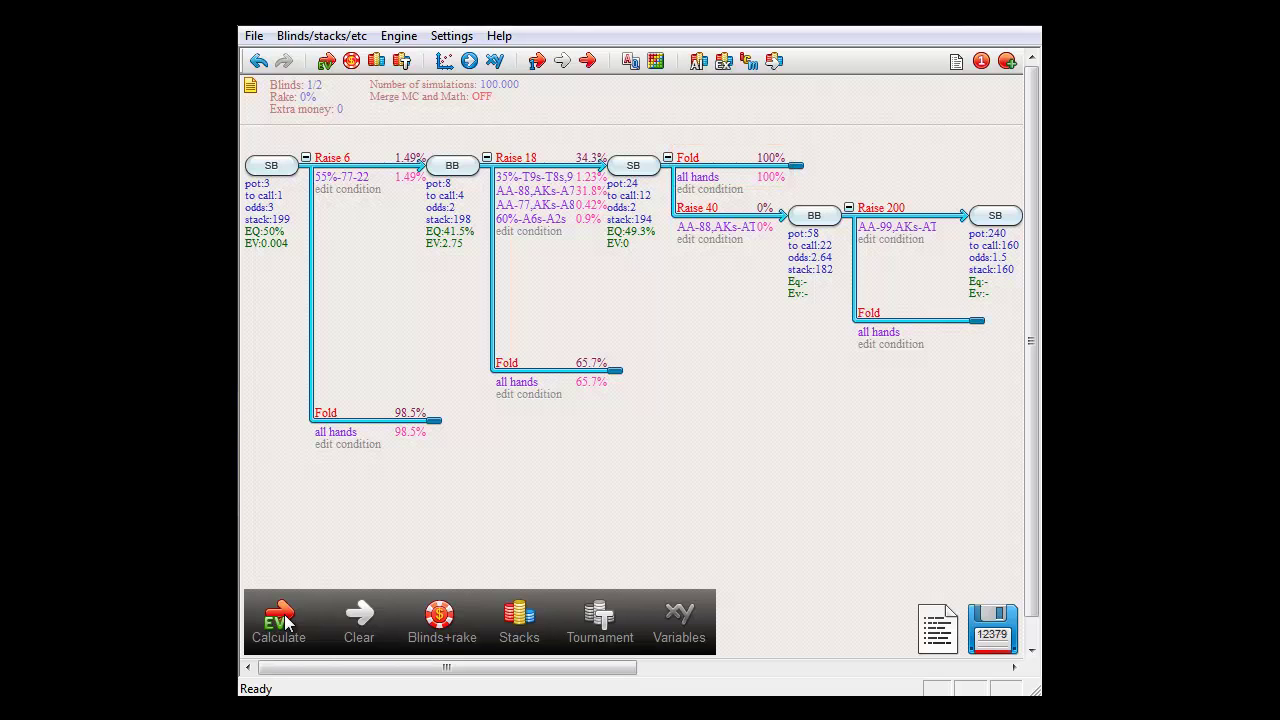
{"action": "left_click", "coordinate": [360, 622]}
{"action": "left_click", "coordinate": [694, 165]}
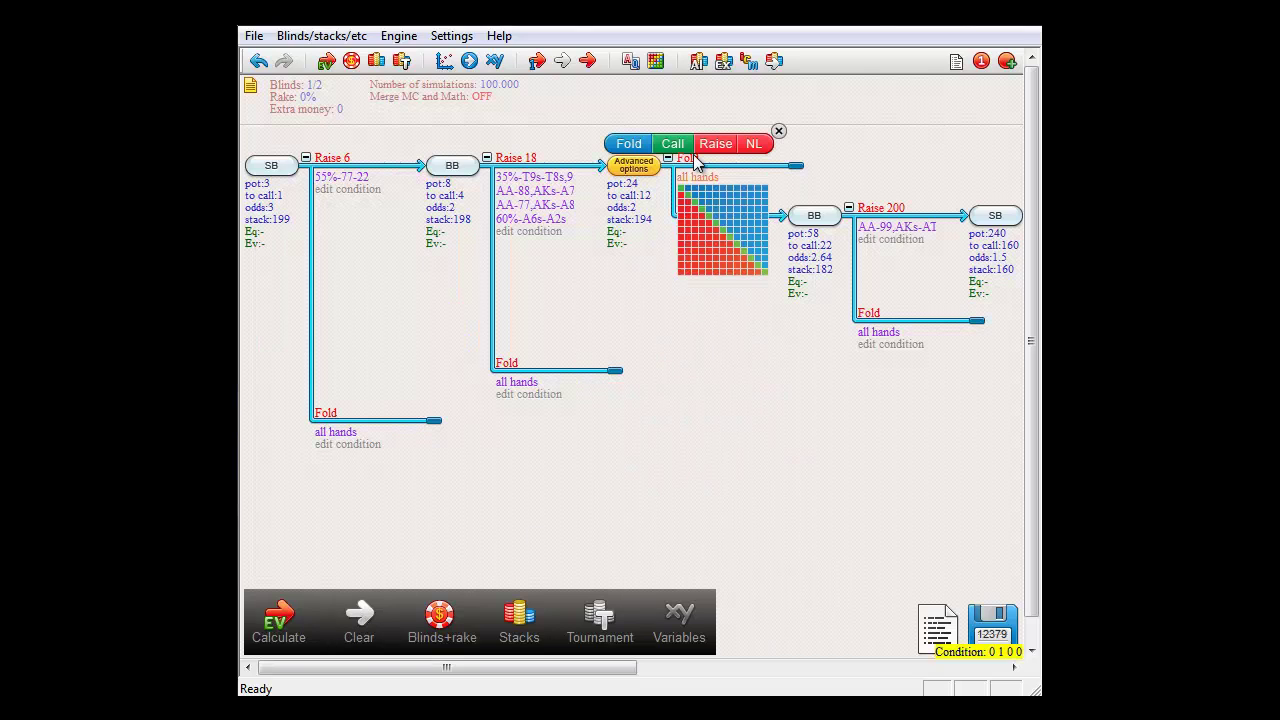
{"action": "left_click", "coordinate": [698, 212]}
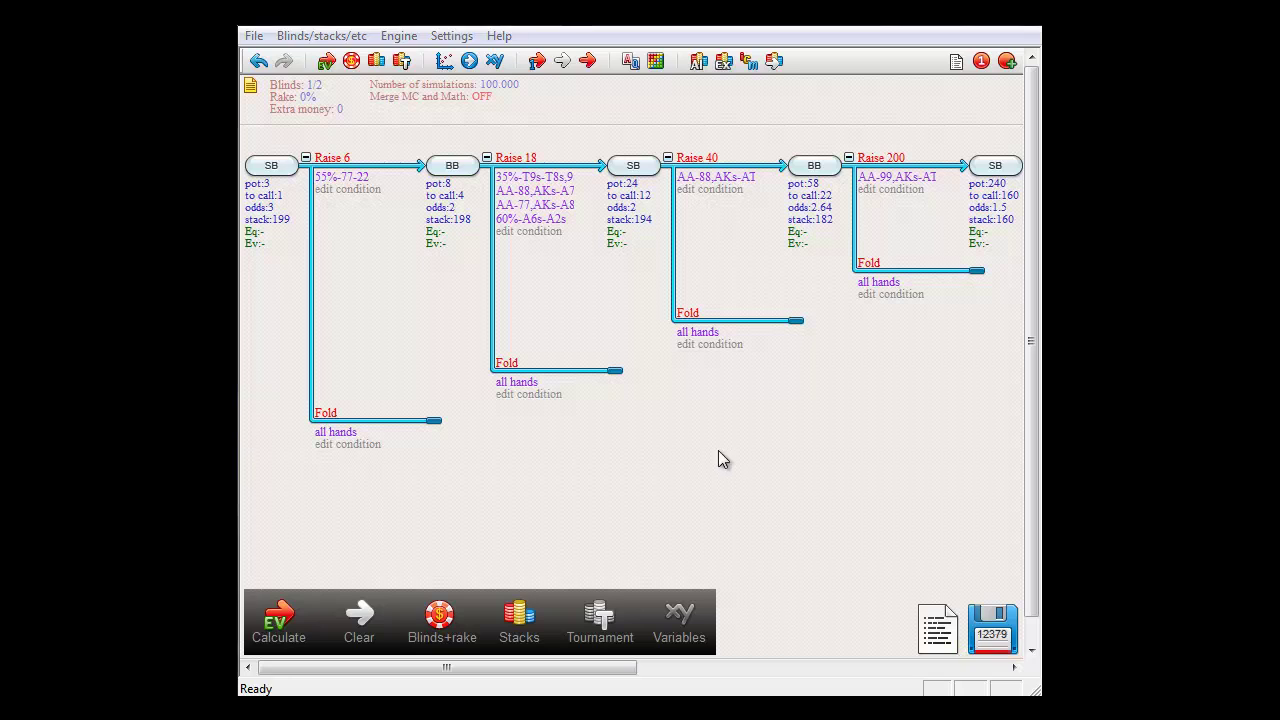
Remove and restore the Raise 40 branch, then paste a second Raise 40 (AA-88,AKs-AT) below Fold.
{"action": "left_click", "coordinate": [705, 163]}
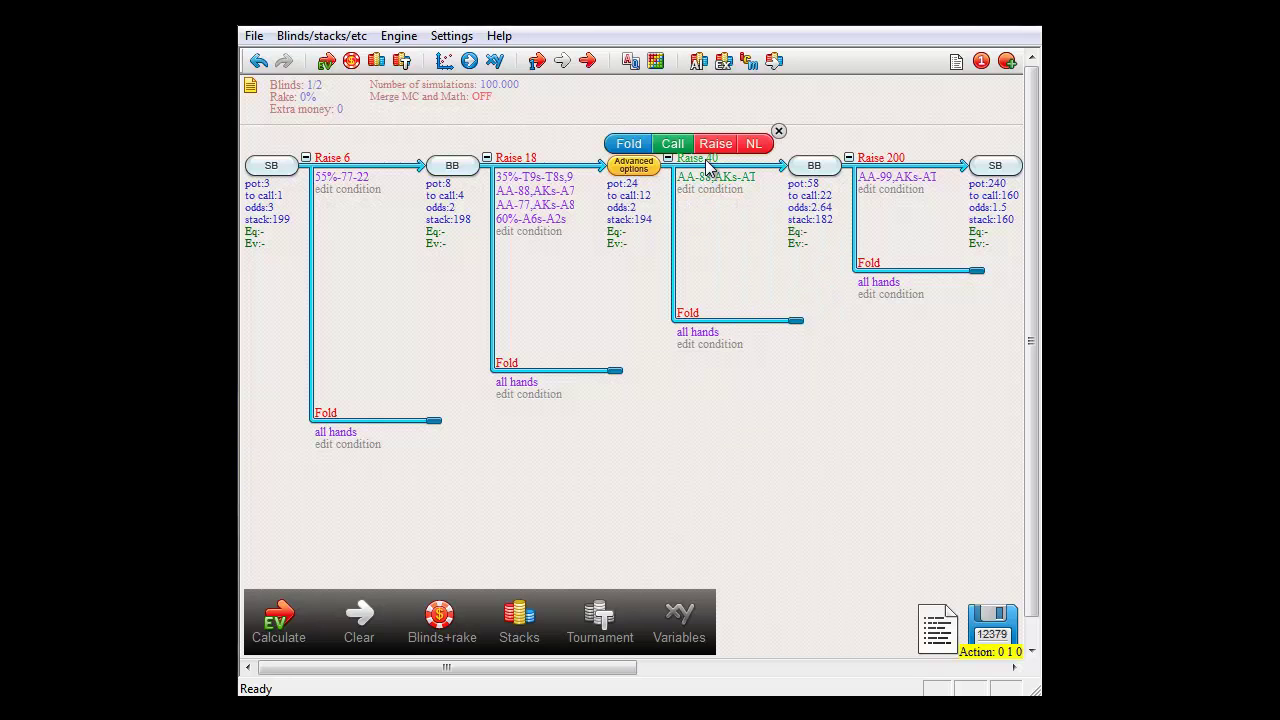
{"action": "left_click", "coordinate": [706, 165]}
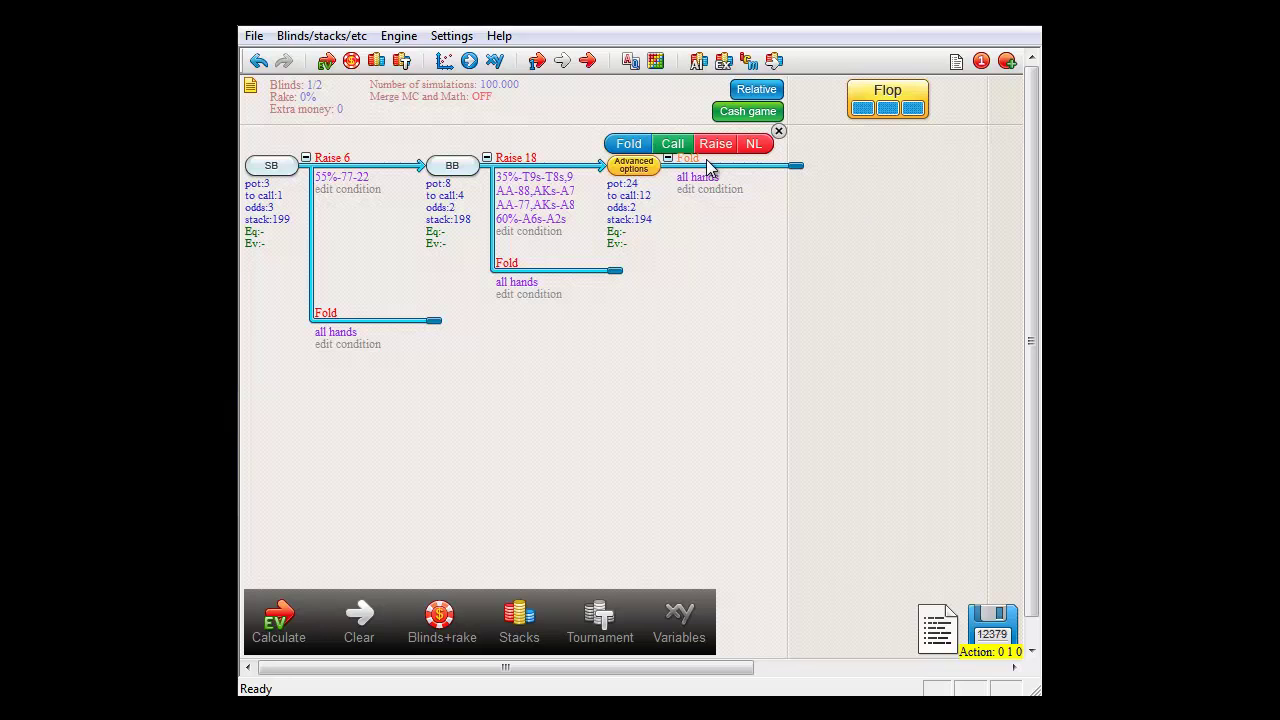
{"action": "left_click", "coordinate": [258, 61]}
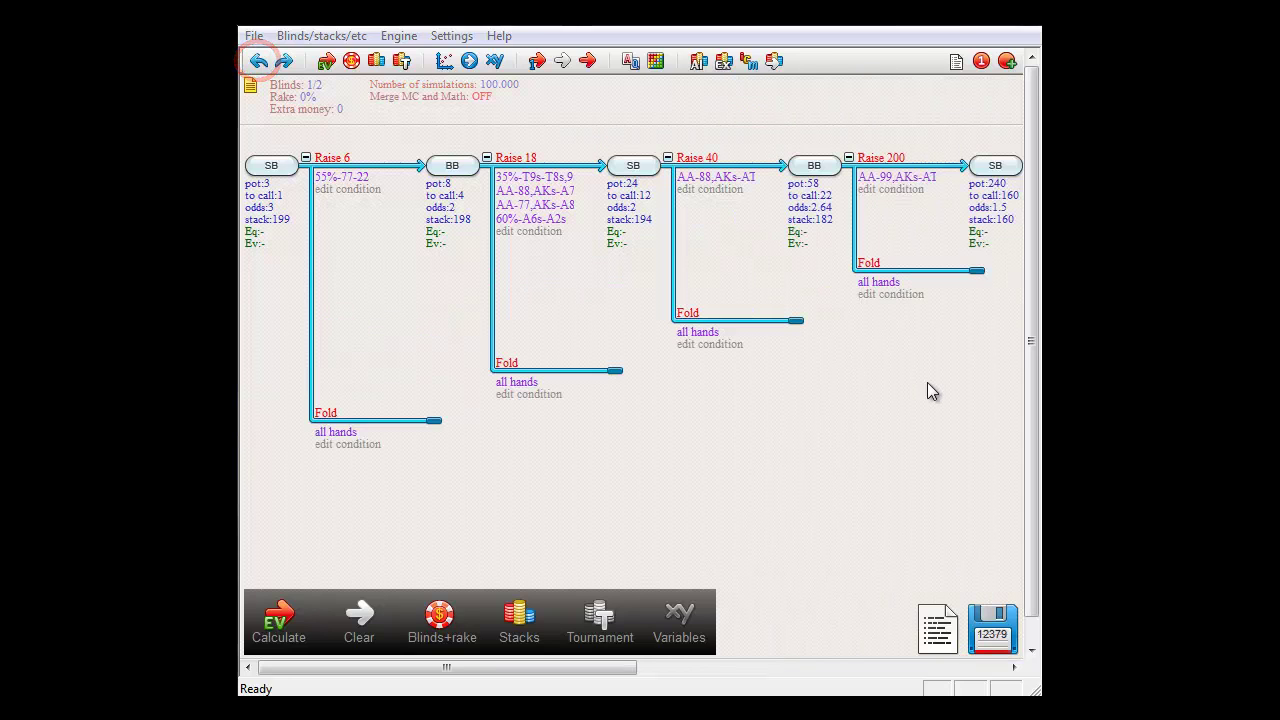
{"action": "mouse_move", "coordinate": [712, 163]}
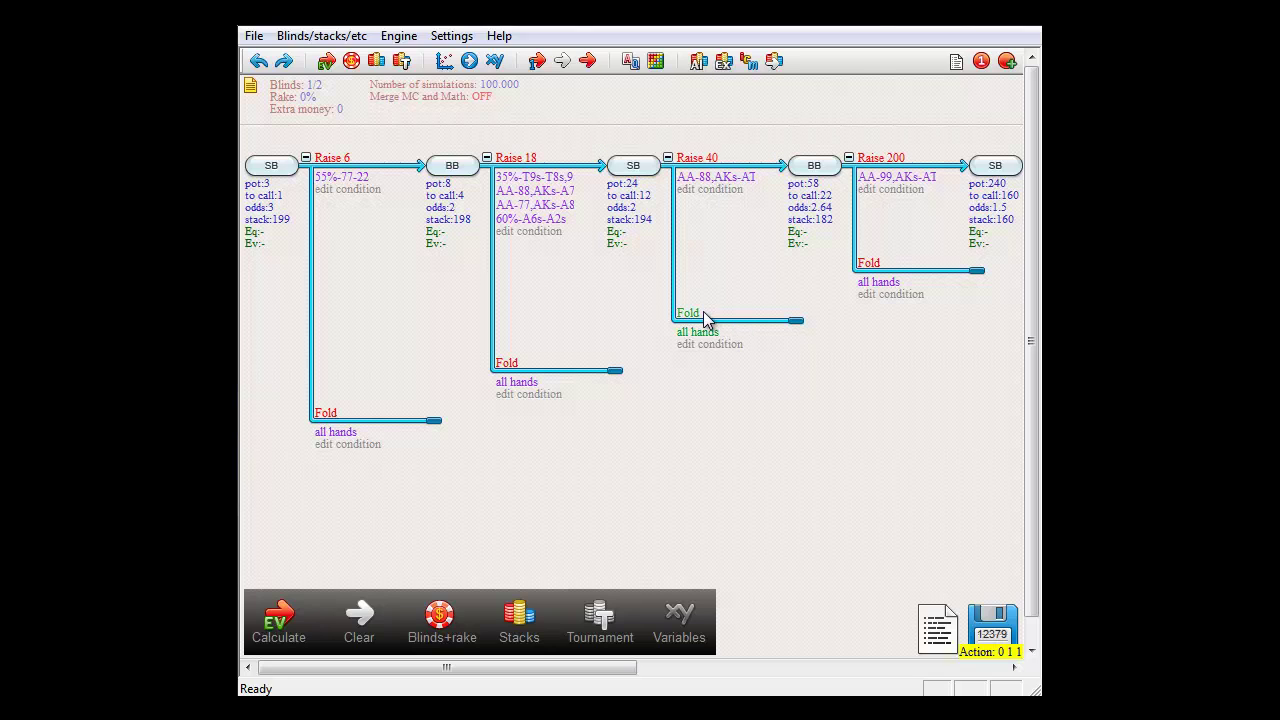
{"action": "key", "text": "ctrl+v"}
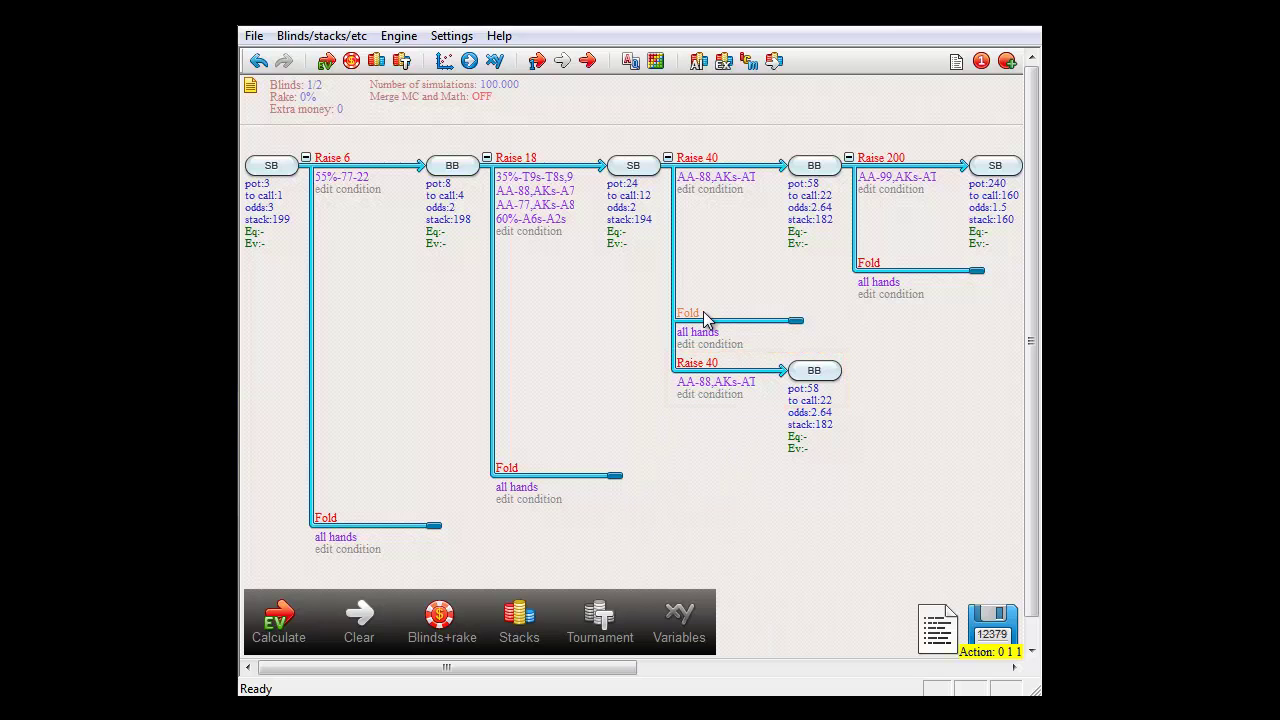
Paste a third Raise 40 branch (AA-88,AKs-AT) under the SB decision after Raise 18.
{"action": "left_click", "coordinate": [706, 366]}
{"action": "left_click", "coordinate": [633, 166]}
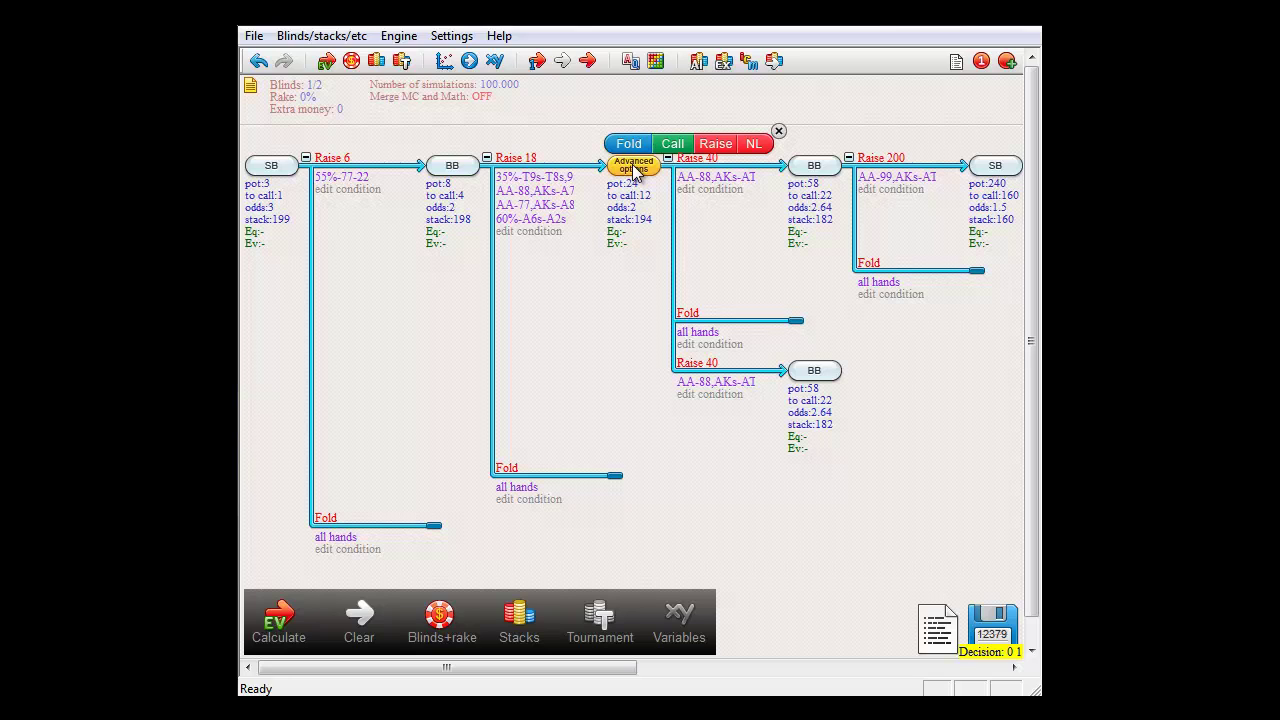
{"action": "key", "text": "r"}
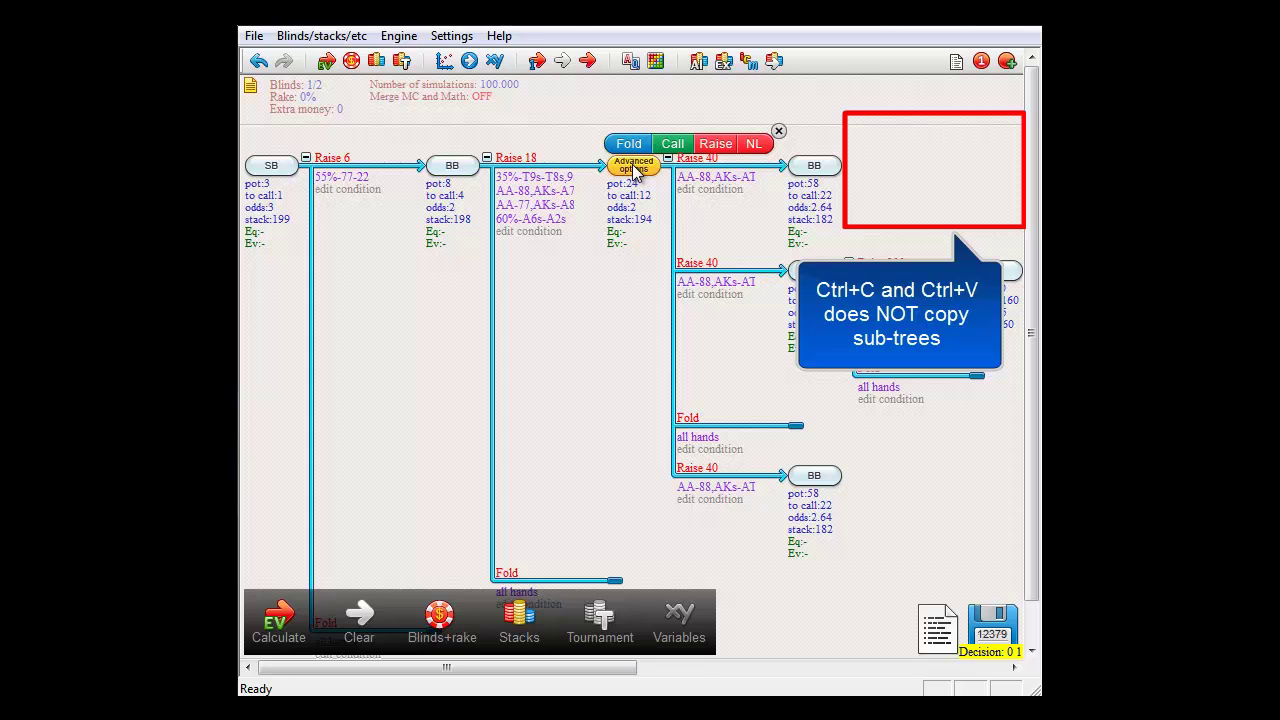
Undo the pasted Raise 40 branches and the earlier Raise 6 and Raise 18 range edits.
{"action": "left_click", "coordinate": [260, 62]}
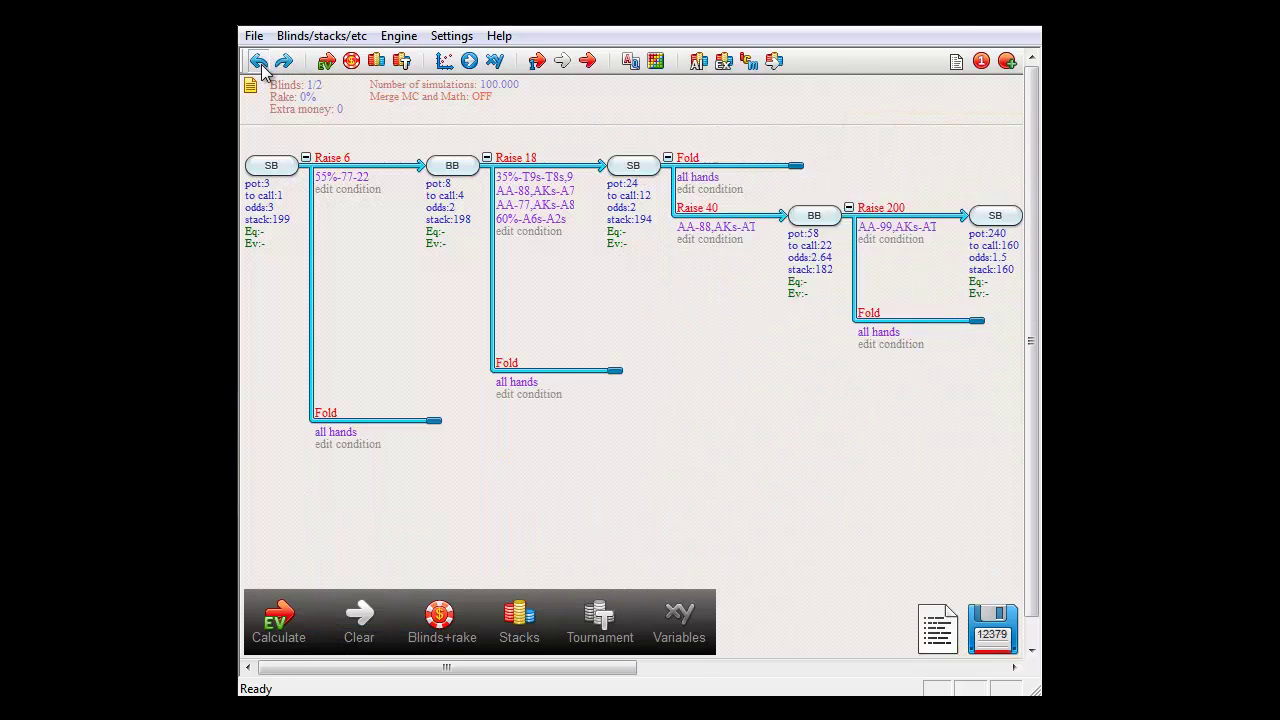
{"action": "left_click", "coordinate": [260, 62]}
{"action": "left_click", "coordinate": [260, 62]}
{"action": "left_click", "coordinate": [260, 62]}
{"action": "left_click", "coordinate": [259, 62]}
{"action": "left_click", "coordinate": [259, 62]}
{"action": "left_click", "coordinate": [258, 62]}
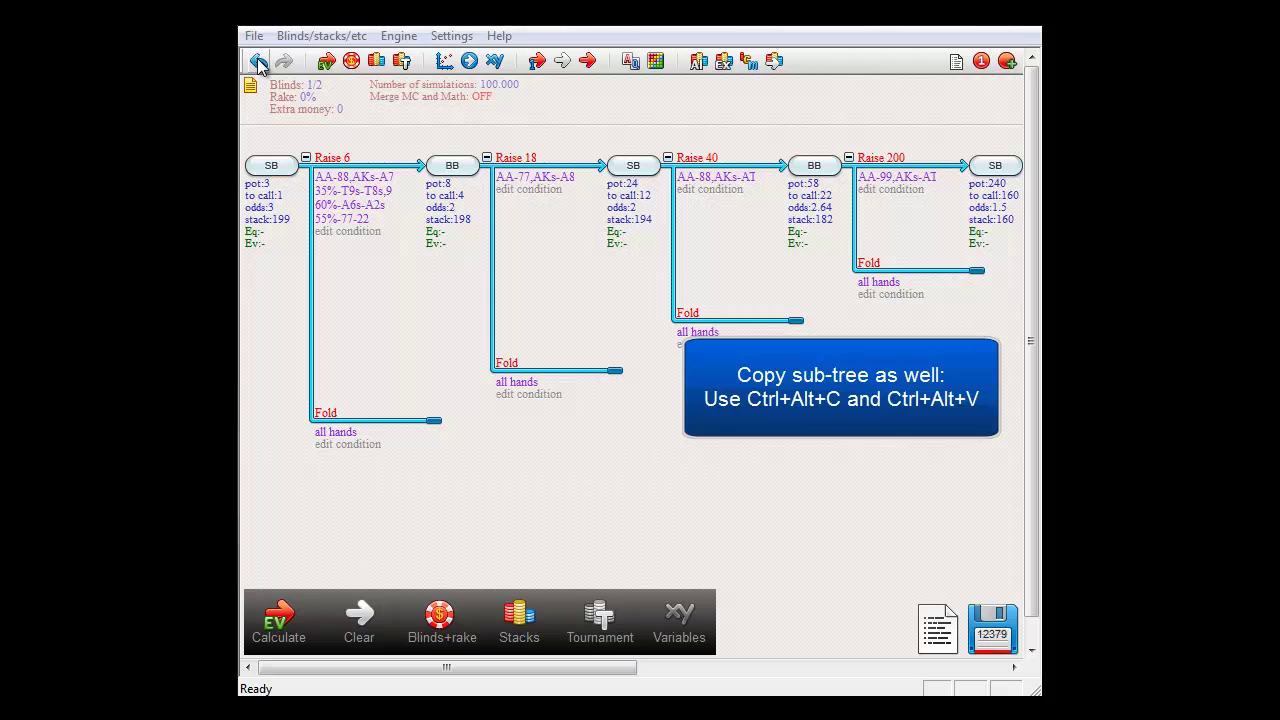
Paste a copy of the Raise 6 sub-tree under Fold, then delete the pasted copy.
{"action": "left_click", "coordinate": [340, 168]}
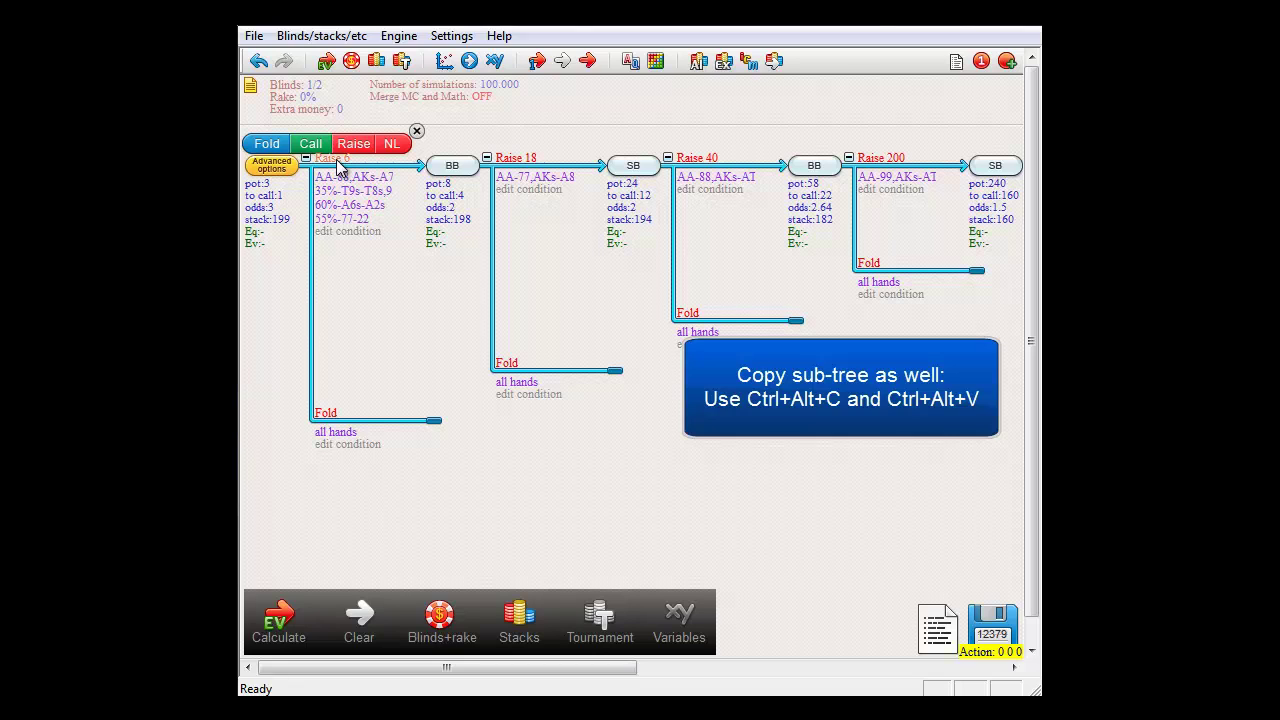
{"action": "left_click", "coordinate": [341, 424]}
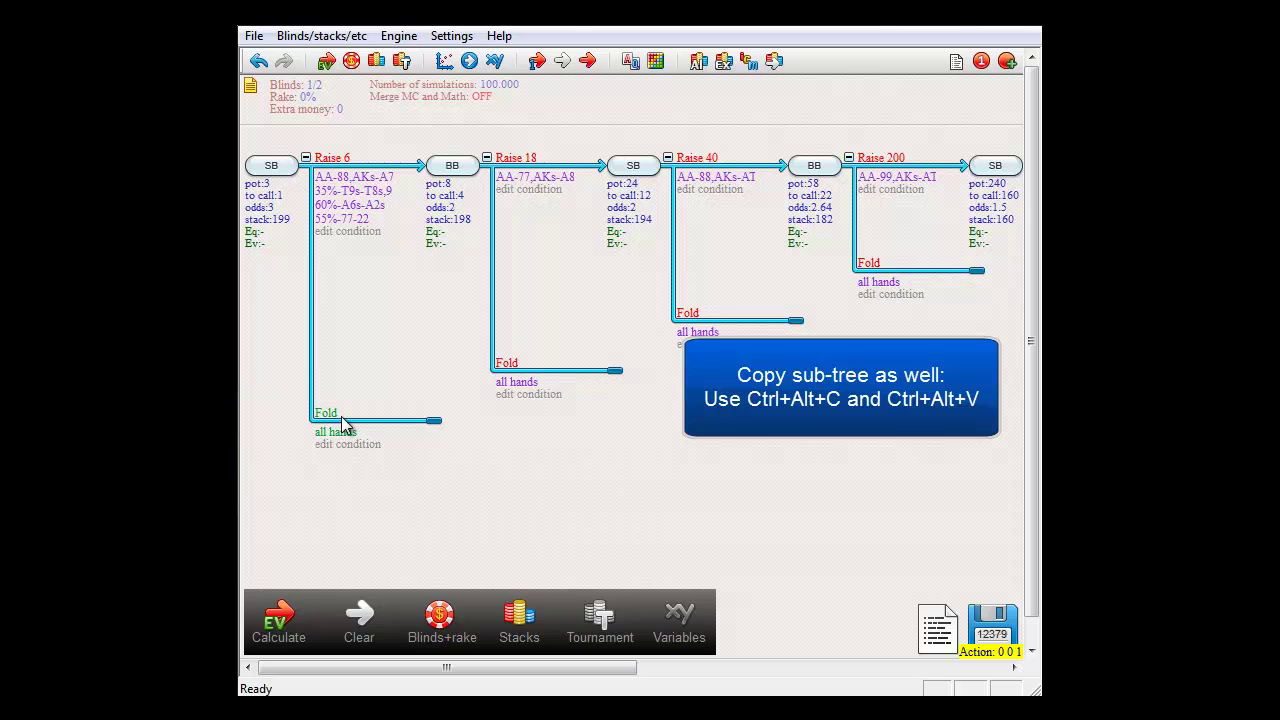
{"action": "key", "text": "ctrl+alt+v"}
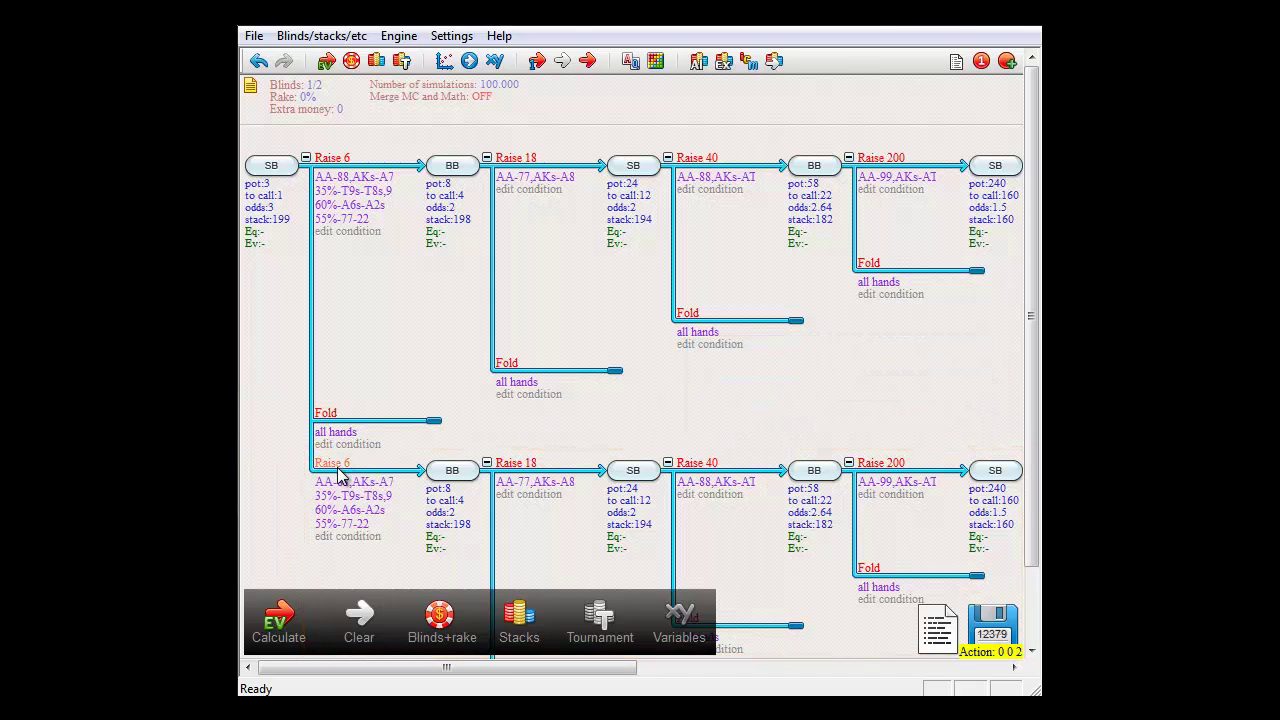
{"action": "left_click", "coordinate": [338, 471]}
{"action": "key", "text": "Delete"}
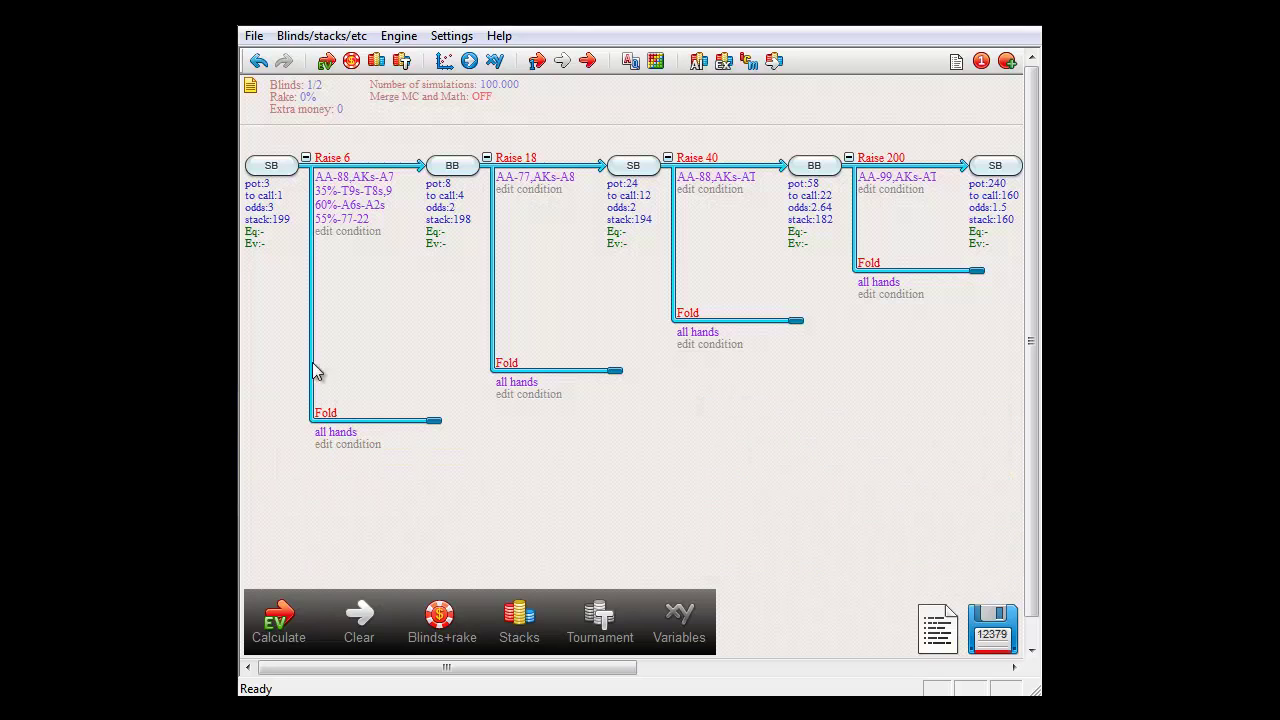
{"action": "left_click", "coordinate": [345, 160]}
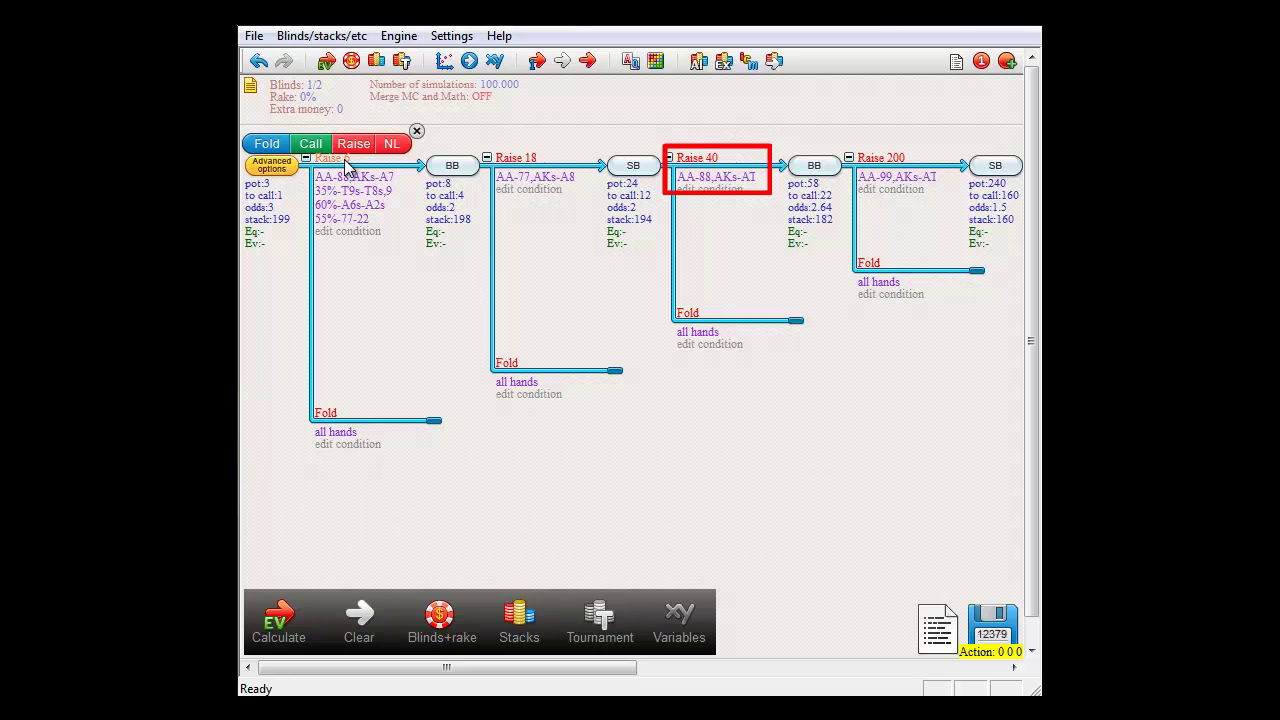
{"action": "mouse_move", "coordinate": [690, 165]}
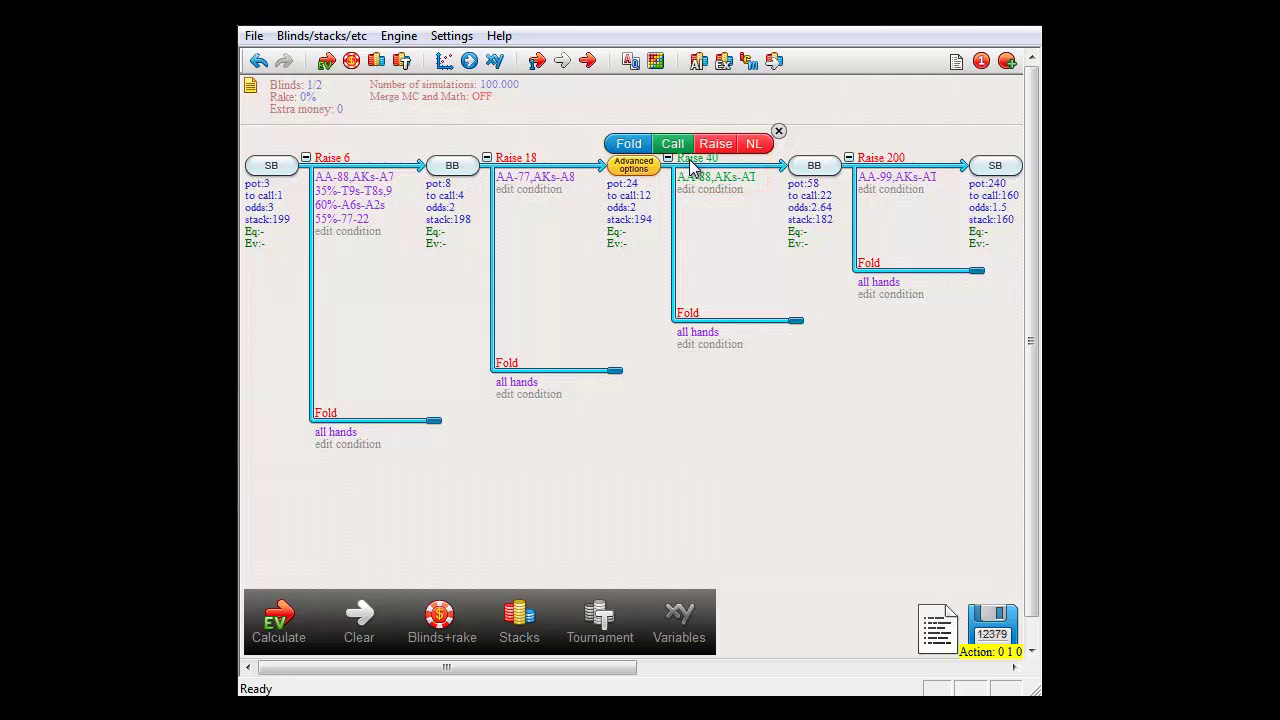
{"action": "key", "text": "c"}
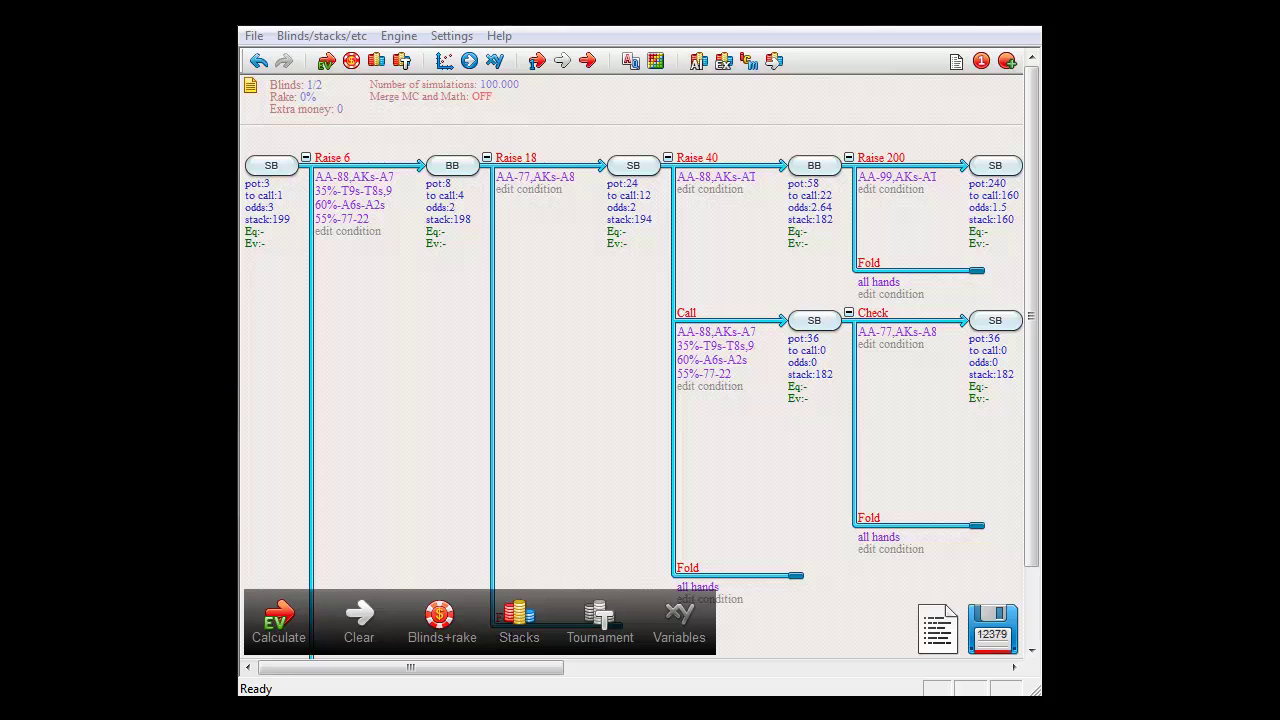
{"action": "left_click", "coordinate": [257, 62]}
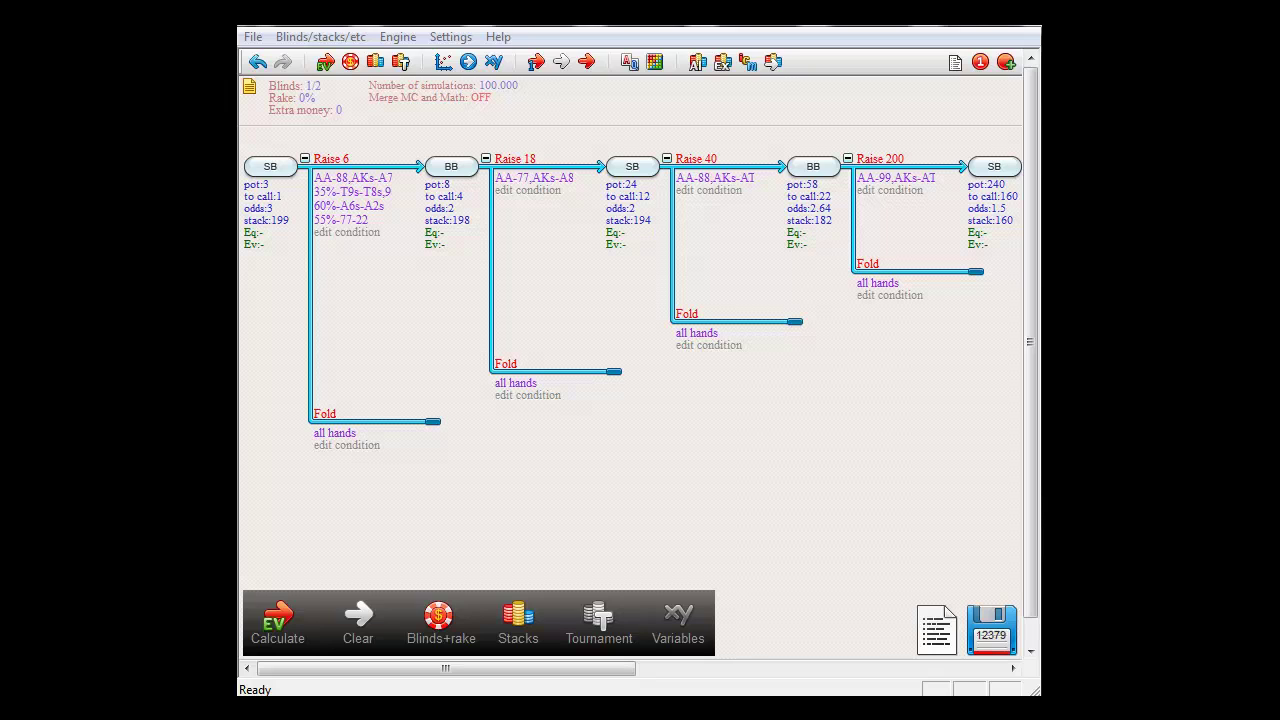
Change the Raise 6 branch's 77-22 range weight from 55% to 15%.
{"action": "left_click", "coordinate": [348, 221]}
{"action": "left_click_drag", "start_coordinate": [349, 218], "coordinate": [431, 264]}
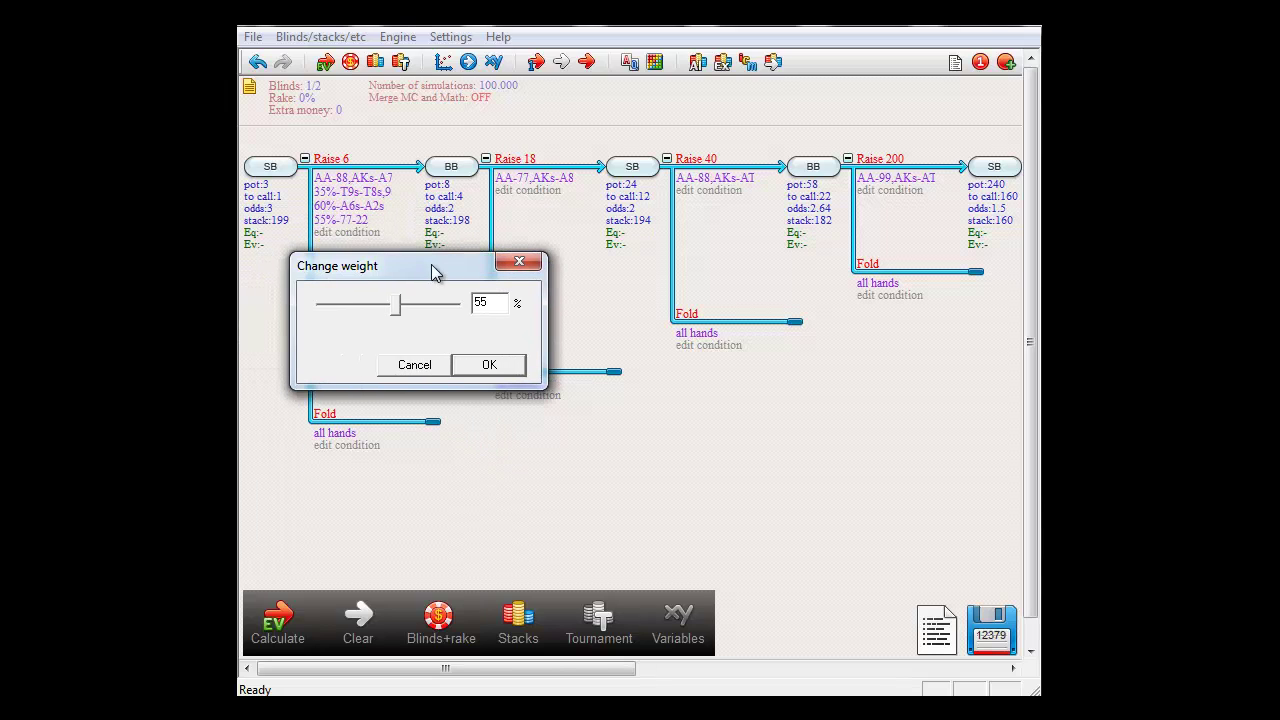
{"action": "double_click", "coordinate": [478, 299]}
{"action": "type", "text": "15"}
{"action": "key", "text": "Return"}
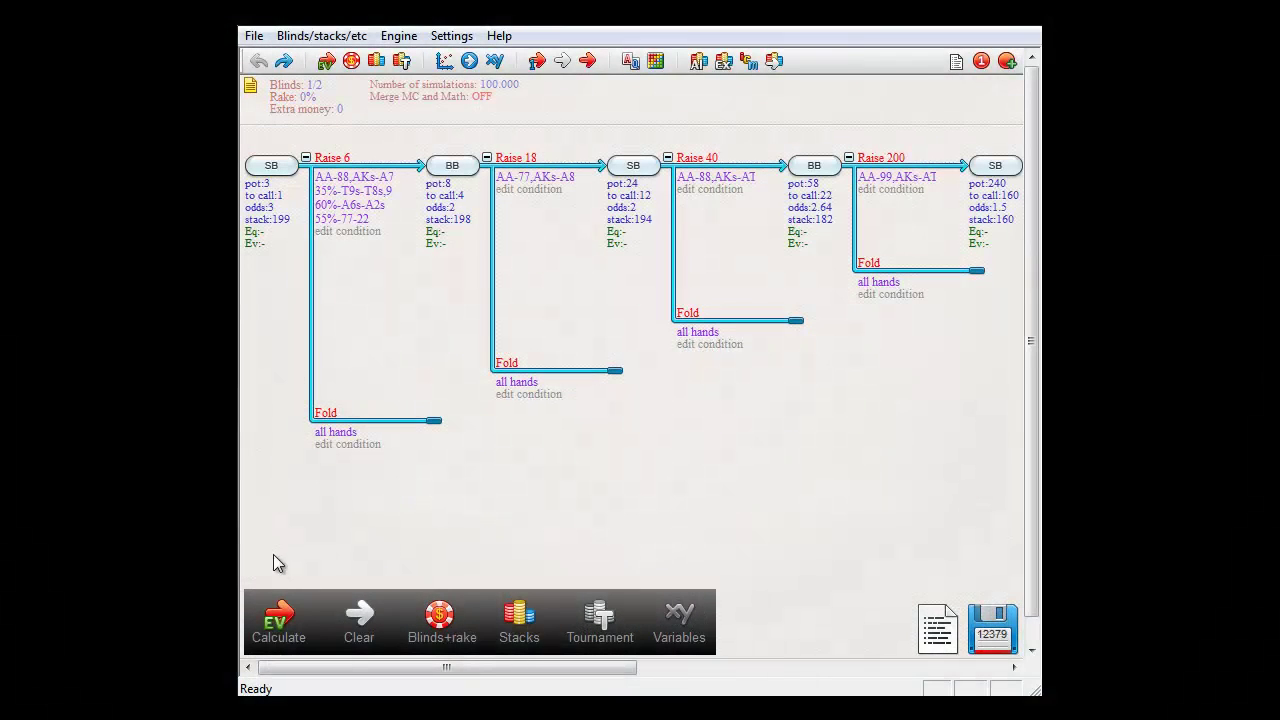
{"action": "left_click", "coordinate": [284, 628]}
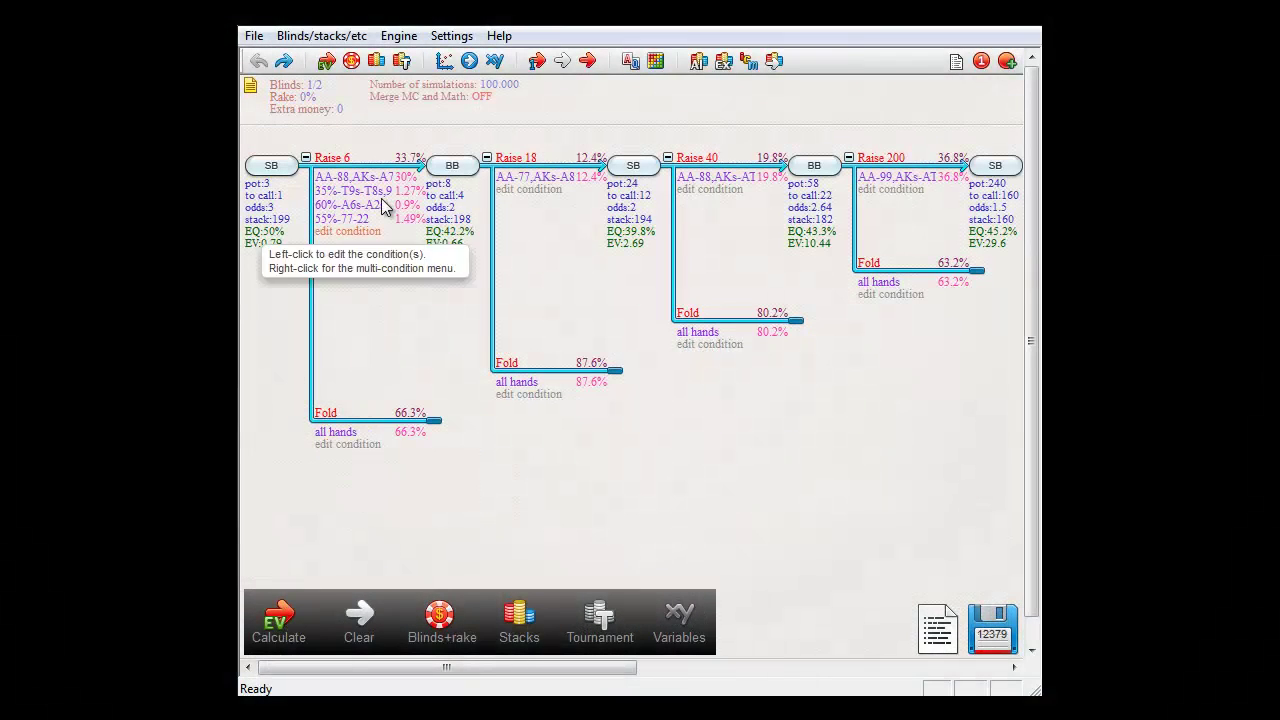
{"action": "mouse_move", "coordinate": [586, 172]}
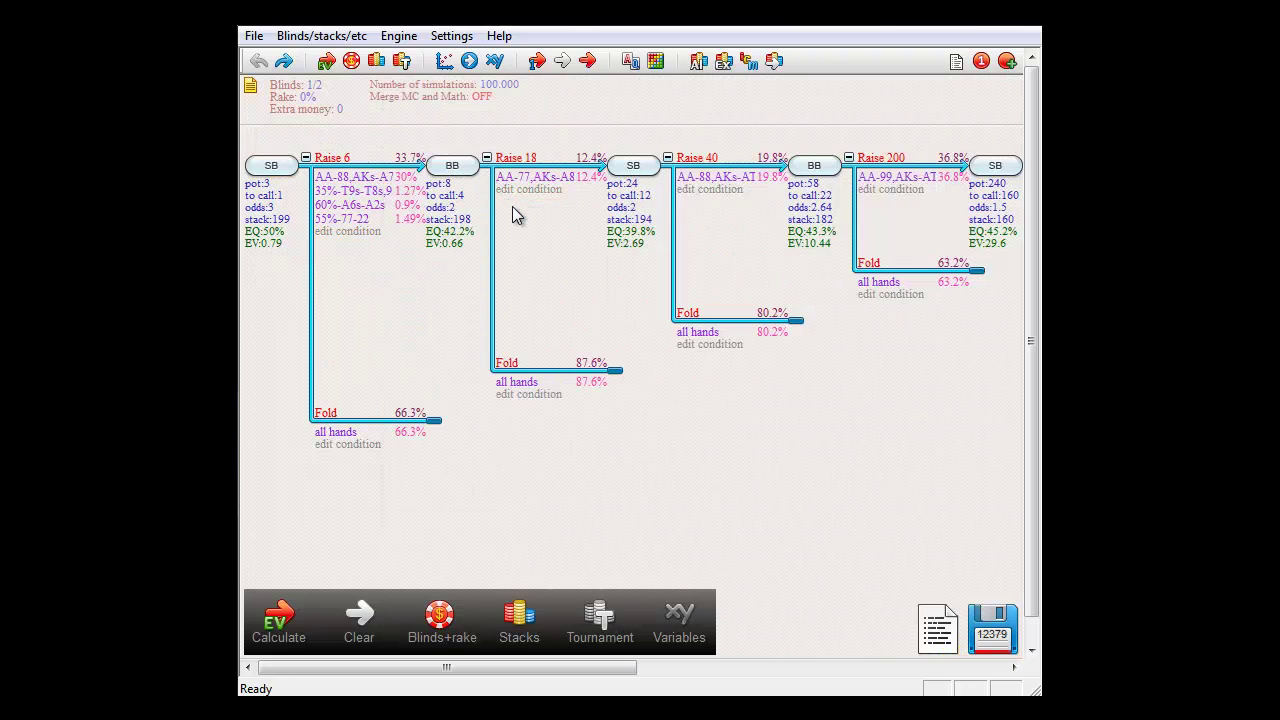
{"action": "left_click", "coordinate": [370, 620]}
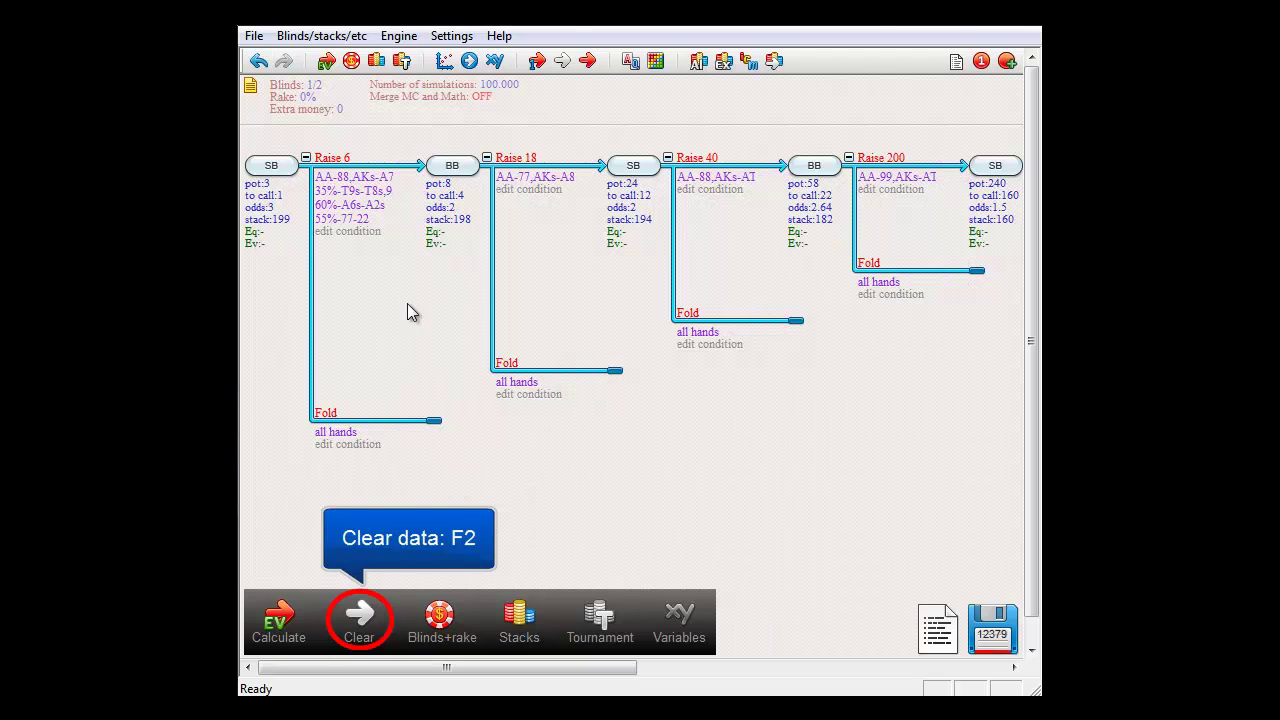